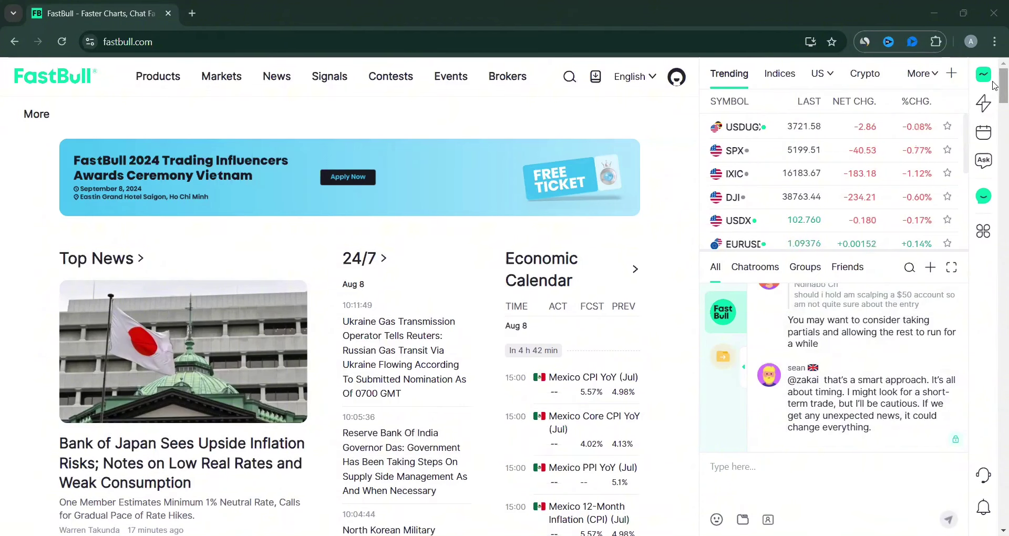
Step: Scroll the FastBull homepage down past Top Traders and Latest Signals to the Education section
scroll(994, 84, "down", 5)
scroll(988, 105, "up", 5)
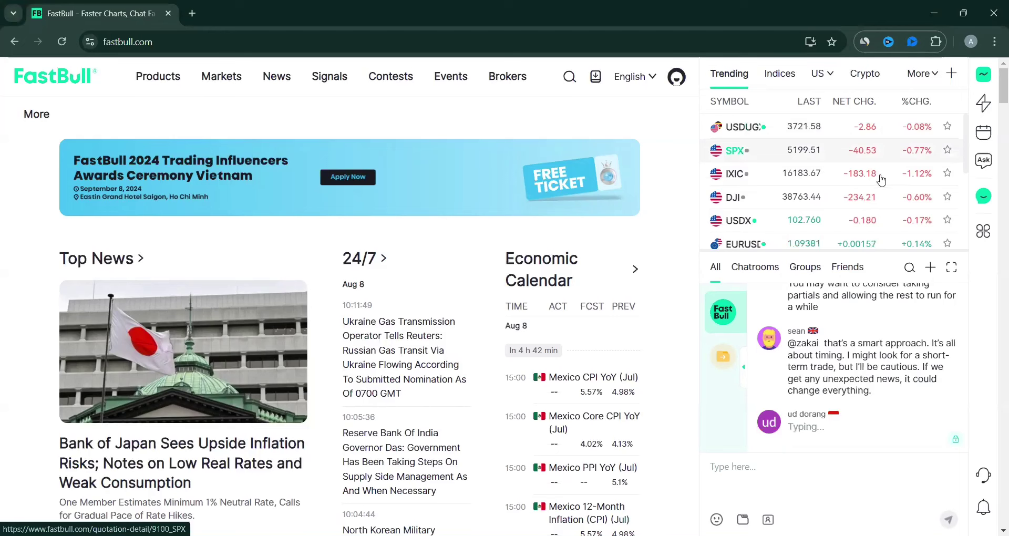
scroll(994, 116, "down", 5)
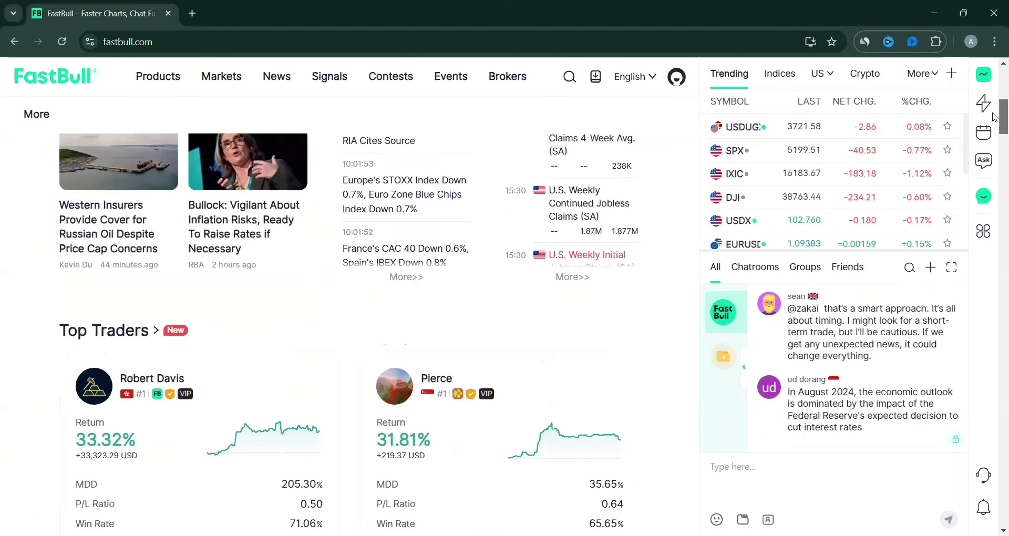
scroll(995, 116, "down", 6)
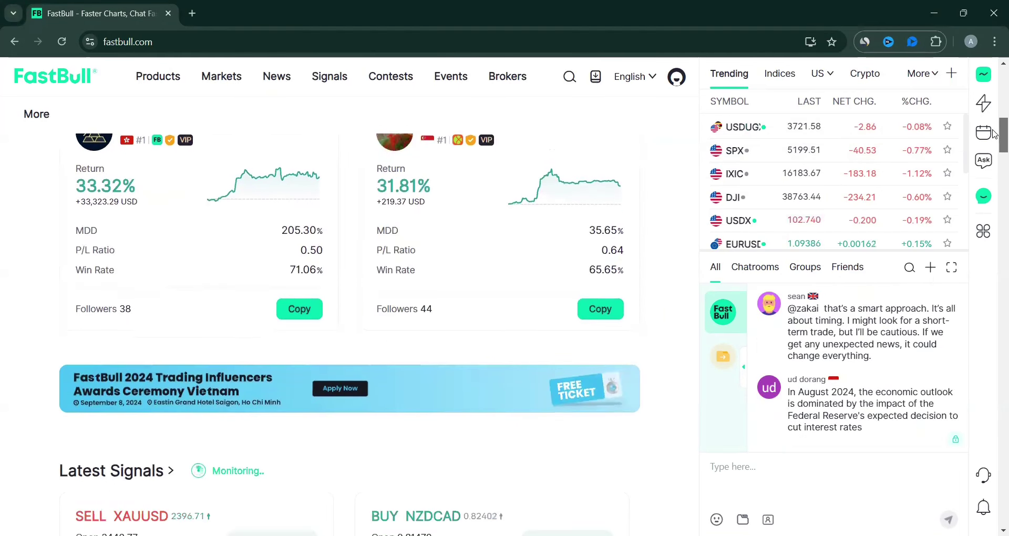
scroll(994, 116, "up", 3)
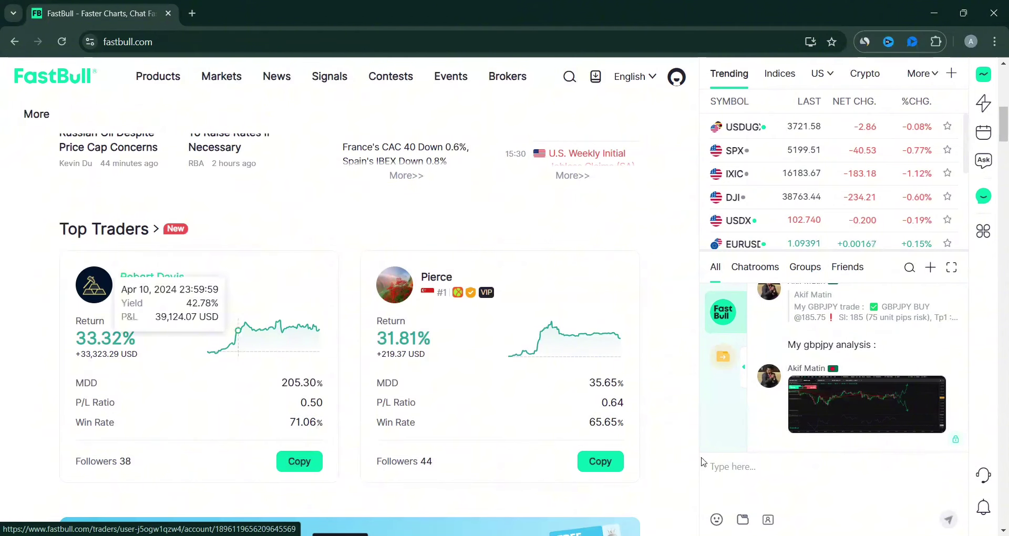
scroll(994, 117, "down", 10)
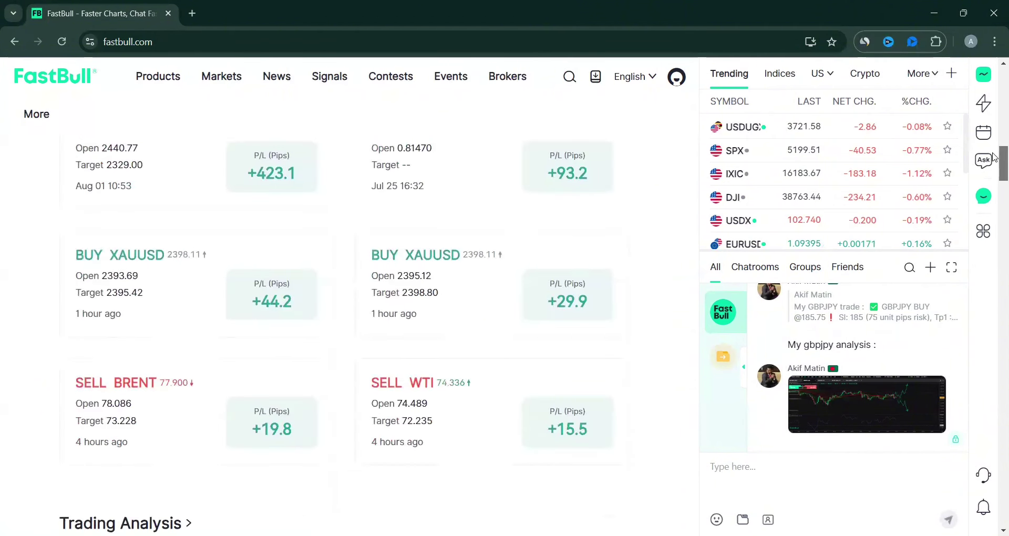
scroll(989, 157, "up", 3)
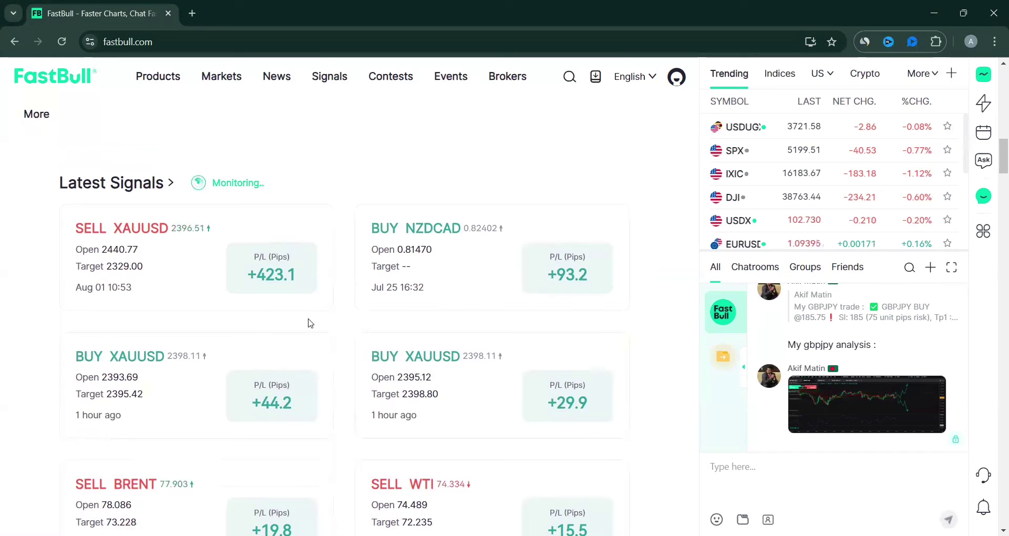
left_click_drag(1002, 159, 994, 437)
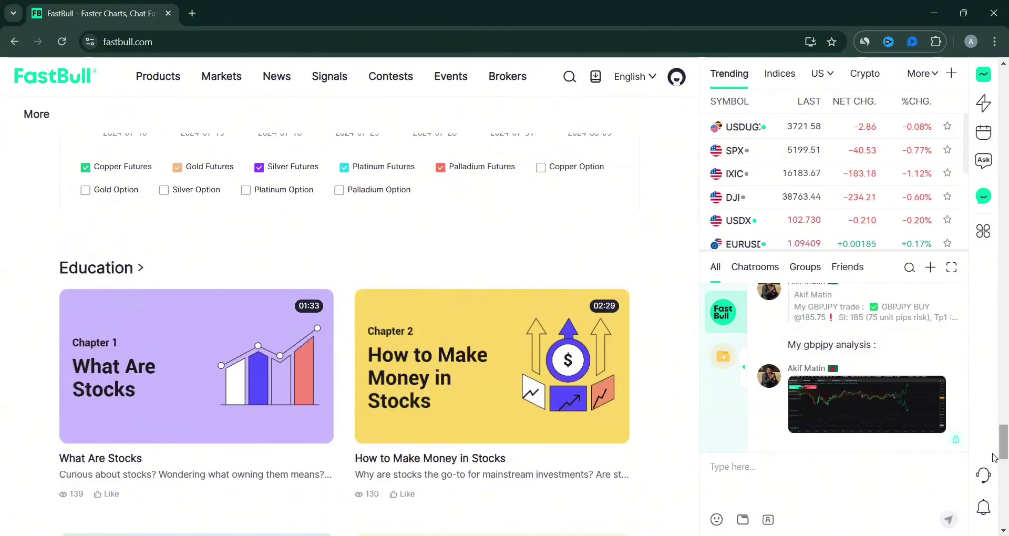
Step: Finish browsing the FastBull homepage and move to MetaTrader 5's Volatility 75 daily chart
left_click_drag(994, 454, 994, 403)
scroll(994, 158, "up", 15)
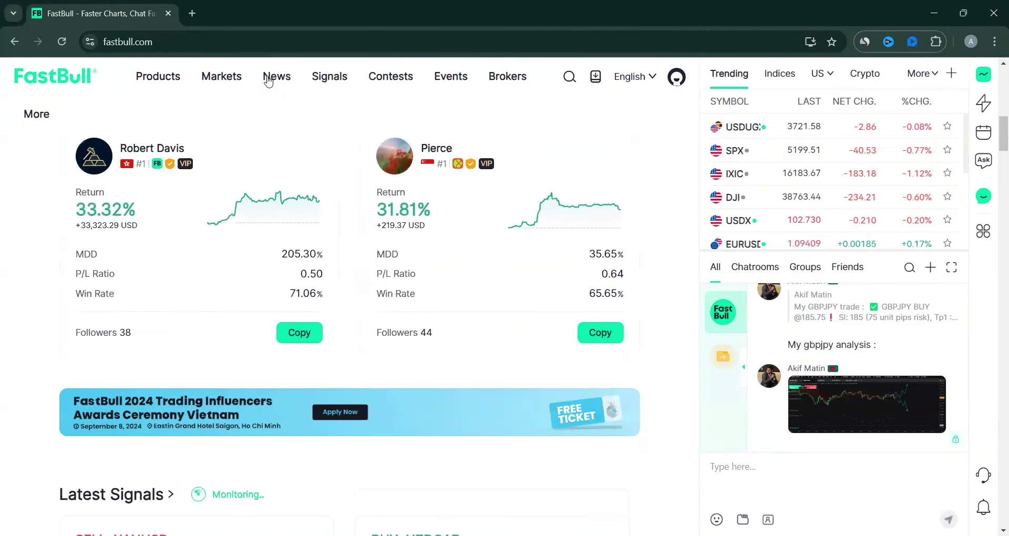
mouse_move(272, 80)
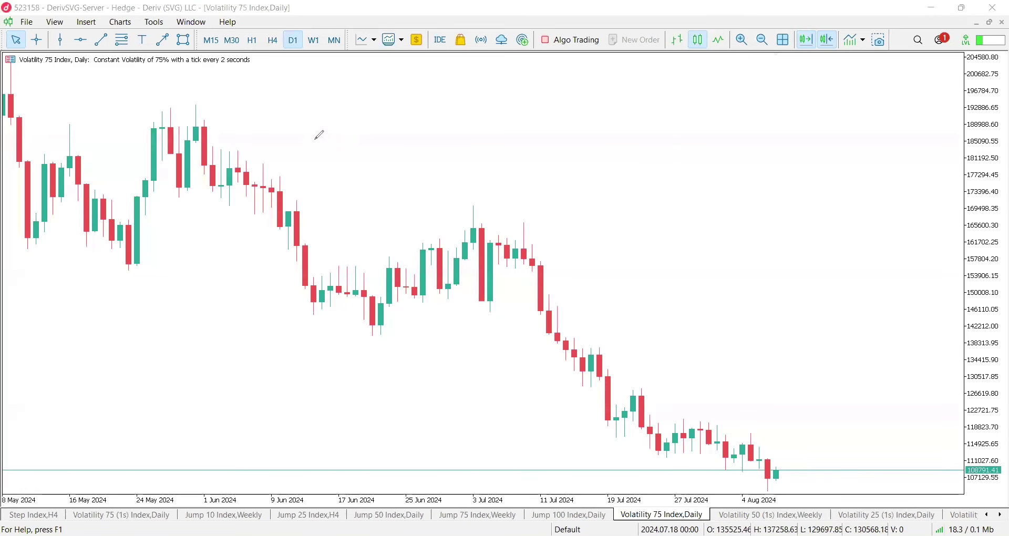
left_click_drag(314, 138, 372, 128)
mouse_move(342, 130)
left_mouse_down()
mouse_move(358, 160)
mouse_move(427, 154)
mouse_move(456, 166)
left_mouse_up()
left_click(417, 128)
left_click_drag(356, 183, 441, 174)
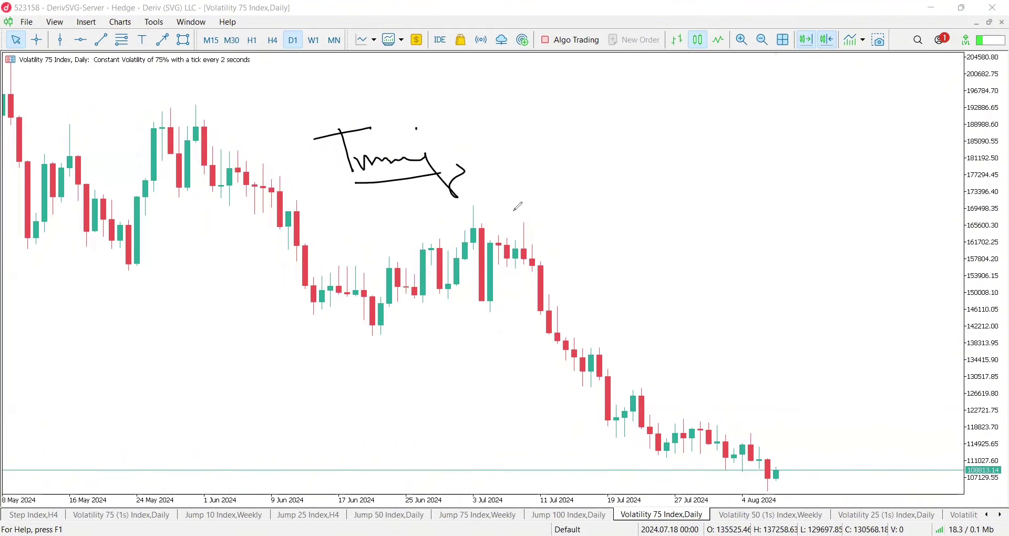
left_click_drag(605, 301, 651, 178)
left_click_drag(649, 182, 683, 229)
mouse_move(655, 175)
left_mouse_down()
mouse_move(636, 179)
mouse_move(663, 189)
mouse_move(651, 174)
left_mouse_up()
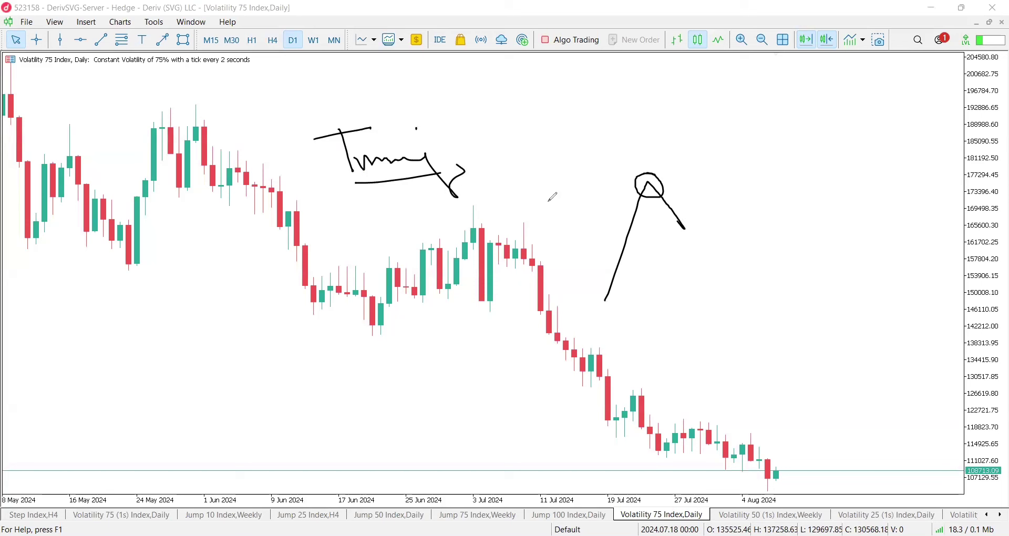
key("e")
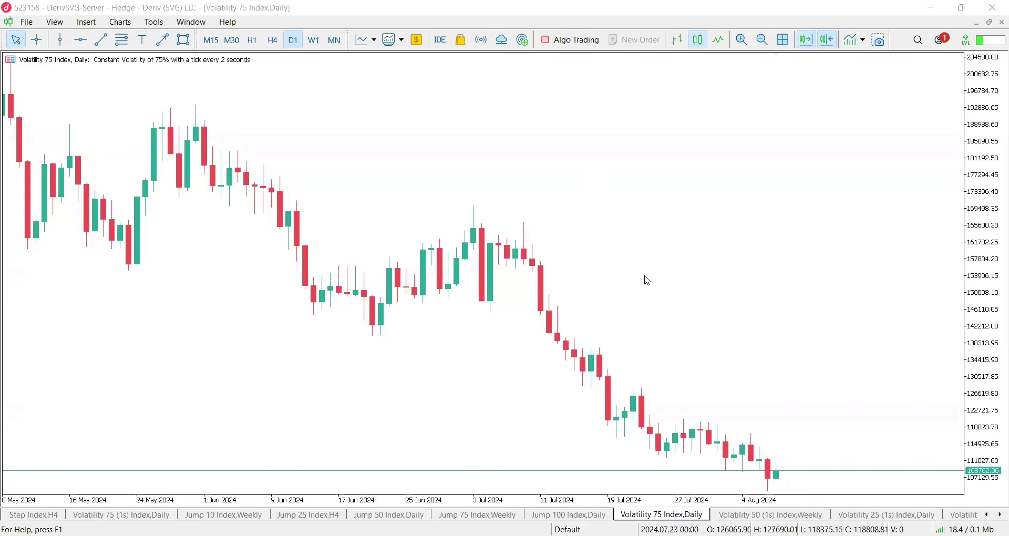
Step: Switch to the weekly timeframe and mark a cyan zone at the July 2024 candles
left_click(314, 41)
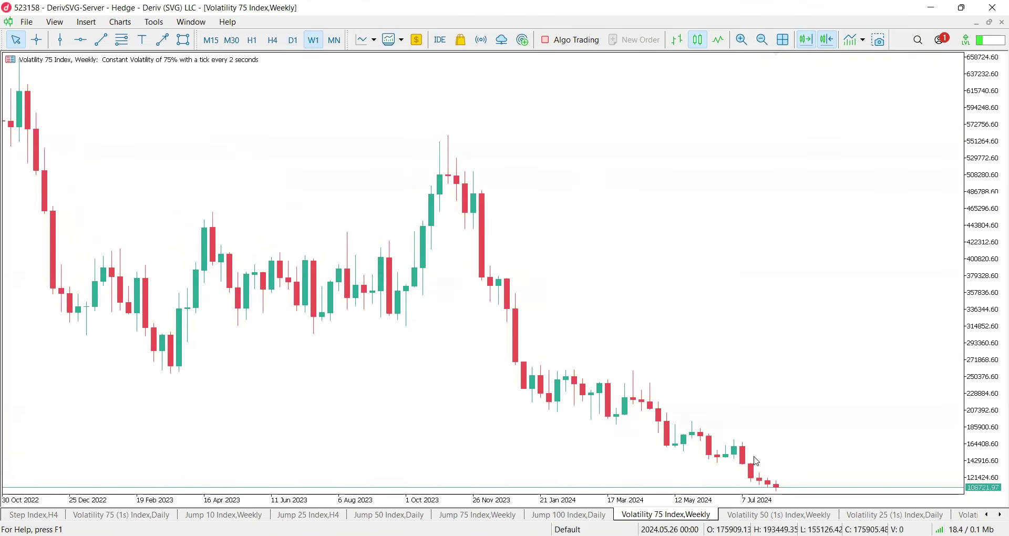
left_click(184, 40)
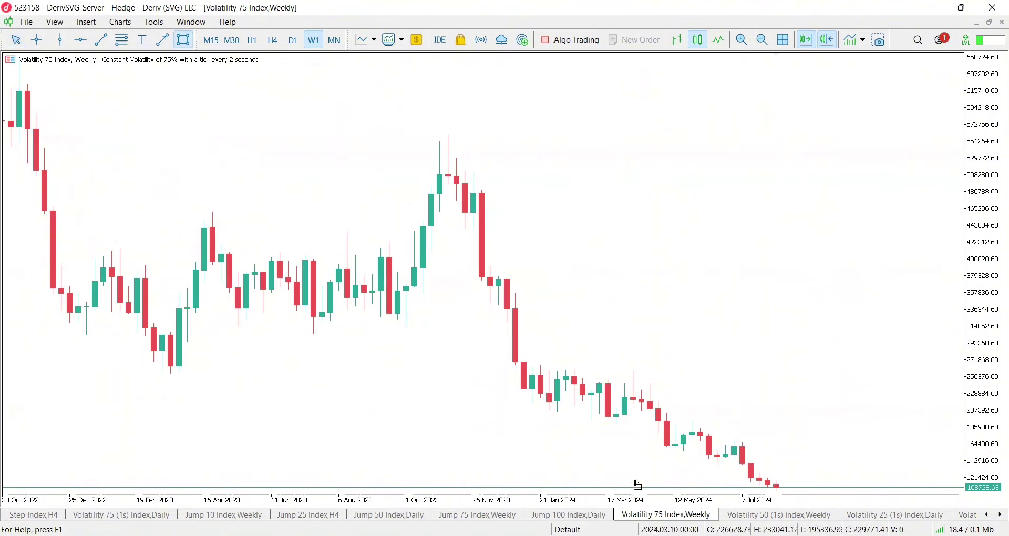
mouse_move(713, 458)
left_mouse_down()
mouse_move(778, 494)
mouse_move(838, 460)
left_mouse_up()
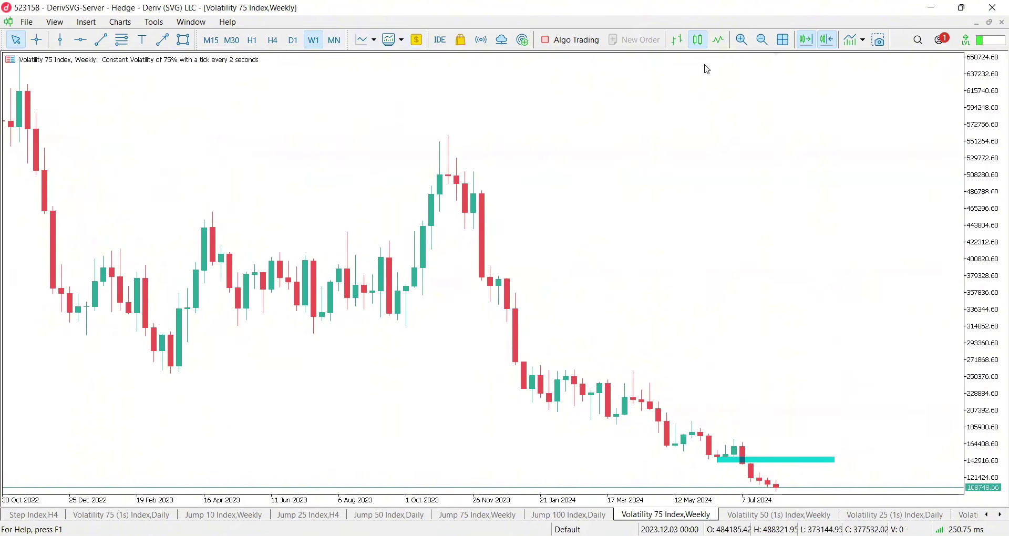
Step: On a line chart, place a red horizontal level at 121046.31, then return to candlesticks
left_click(718, 40)
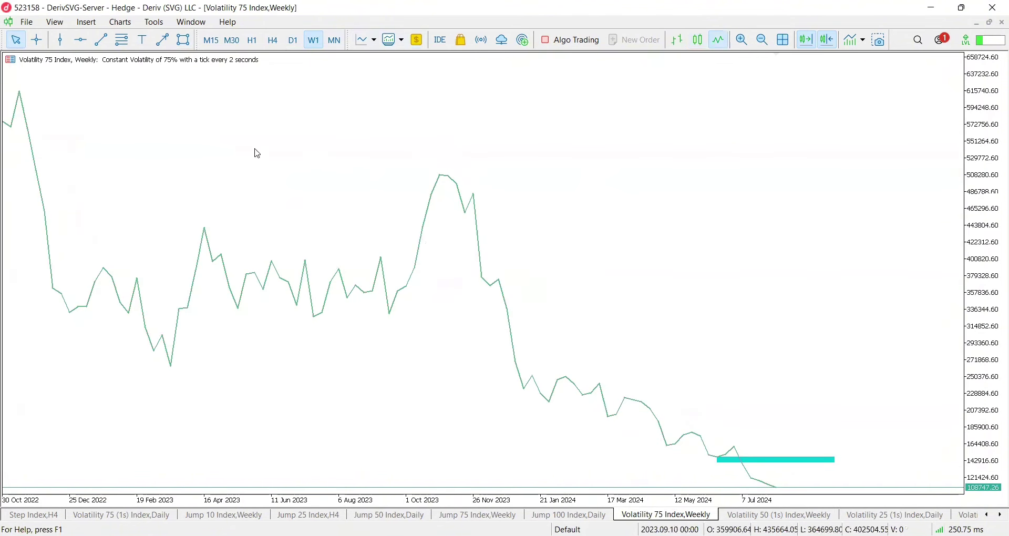
left_click(80, 40)
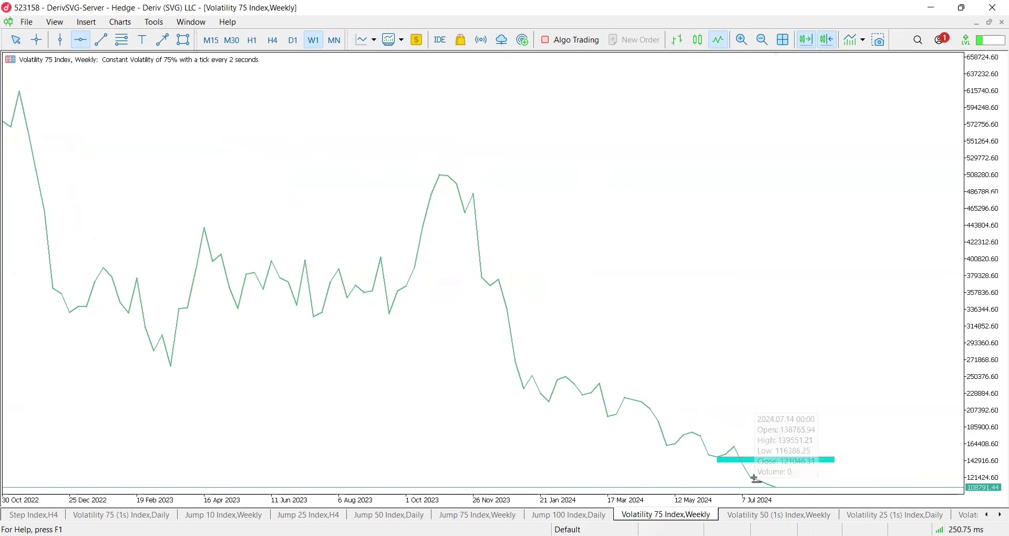
left_click(756, 478)
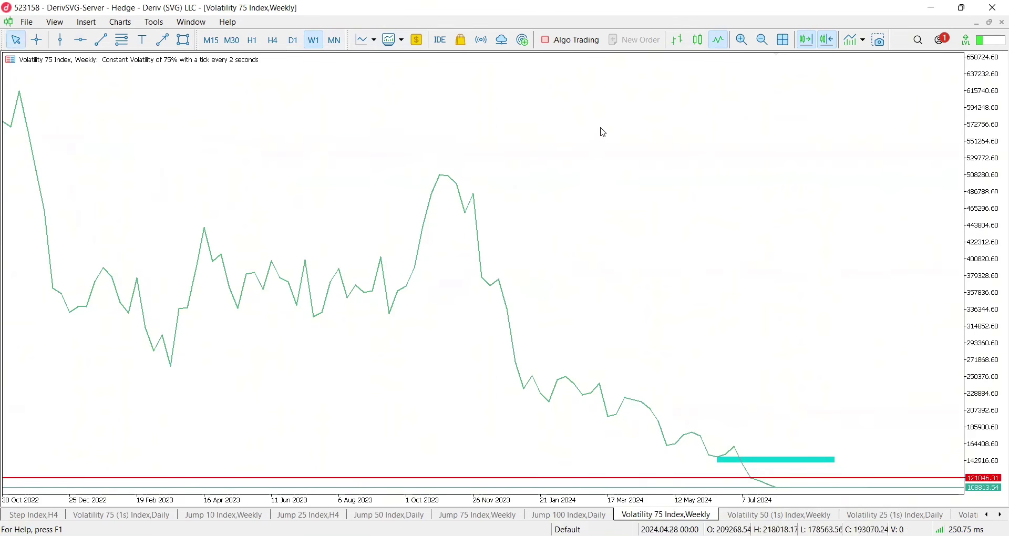
left_click(699, 41)
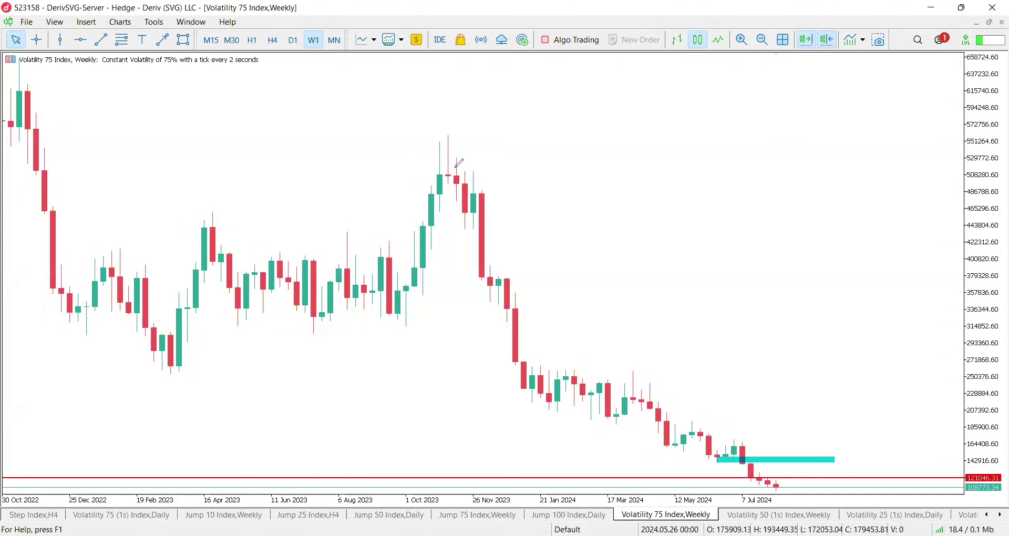
mouse_move(454, 162)
left_mouse_down()
mouse_move(550, 427)
mouse_move(699, 431)
mouse_move(749, 465)
left_mouse_up()
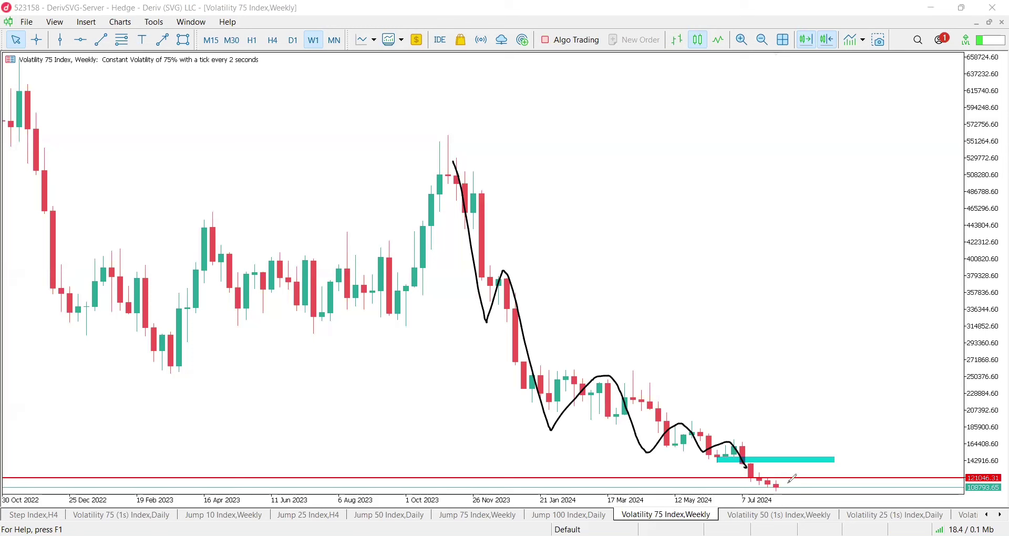
mouse_move(702, 457)
left_mouse_down()
mouse_move(813, 467)
mouse_move(775, 491)
mouse_move(799, 469)
mouse_move(830, 505)
left_mouse_up()
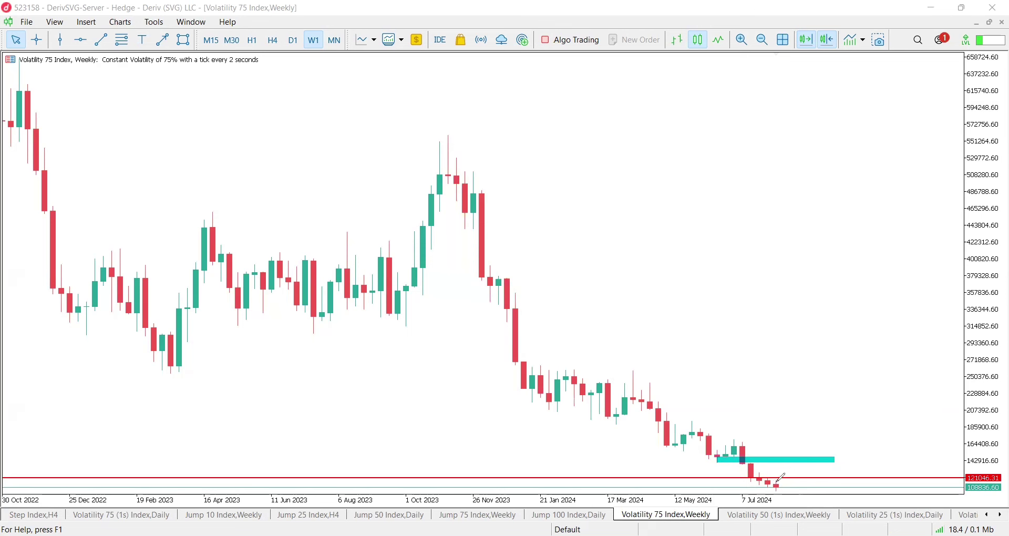
mouse_move(783, 459)
left_mouse_down()
mouse_move(793, 459)
mouse_move(818, 520)
left_mouse_up()
left_click_drag(814, 456, 844, 510)
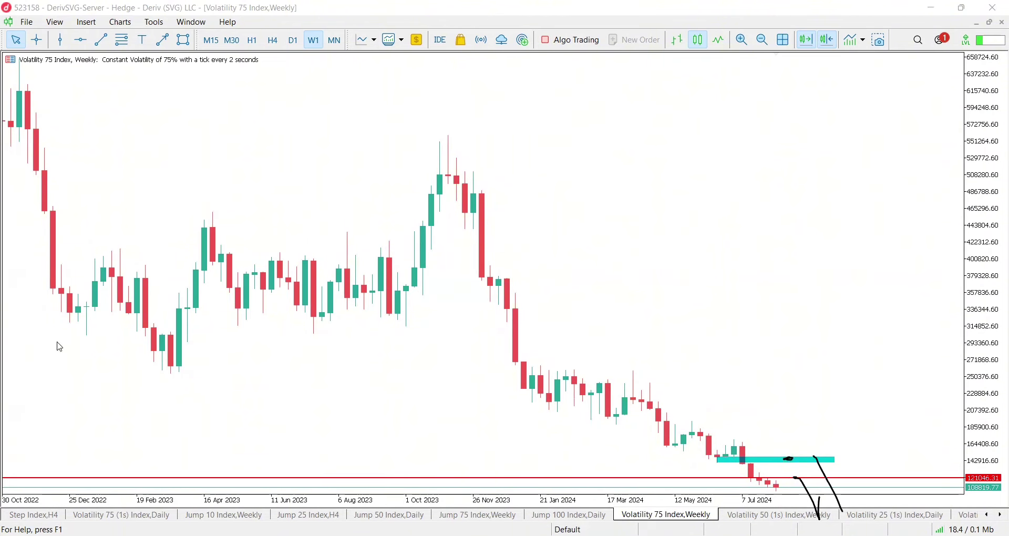
key("e")
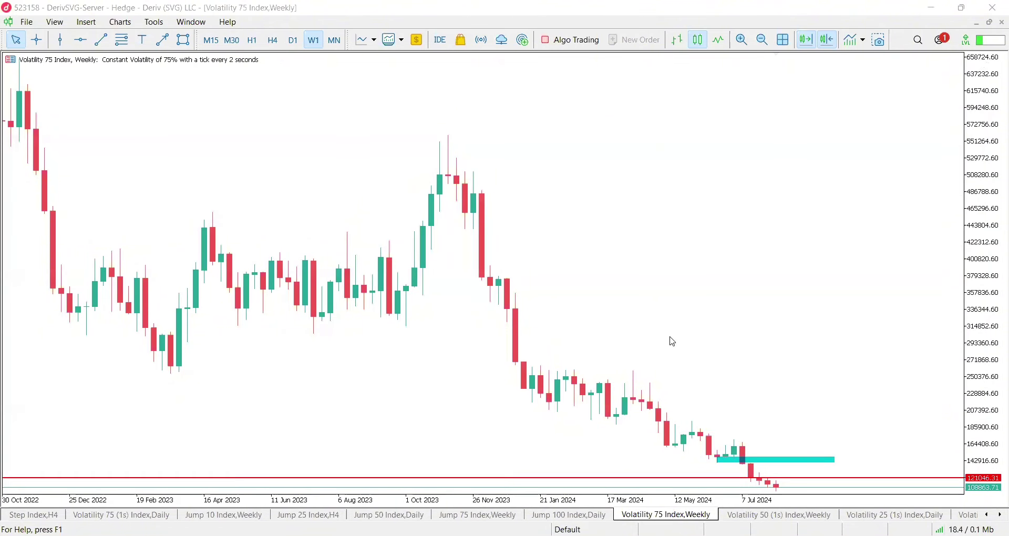
Step: Apply the CLEAN APN template on the daily chart and draw cyan zones over mid- and late-July candles
left_click(851, 40)
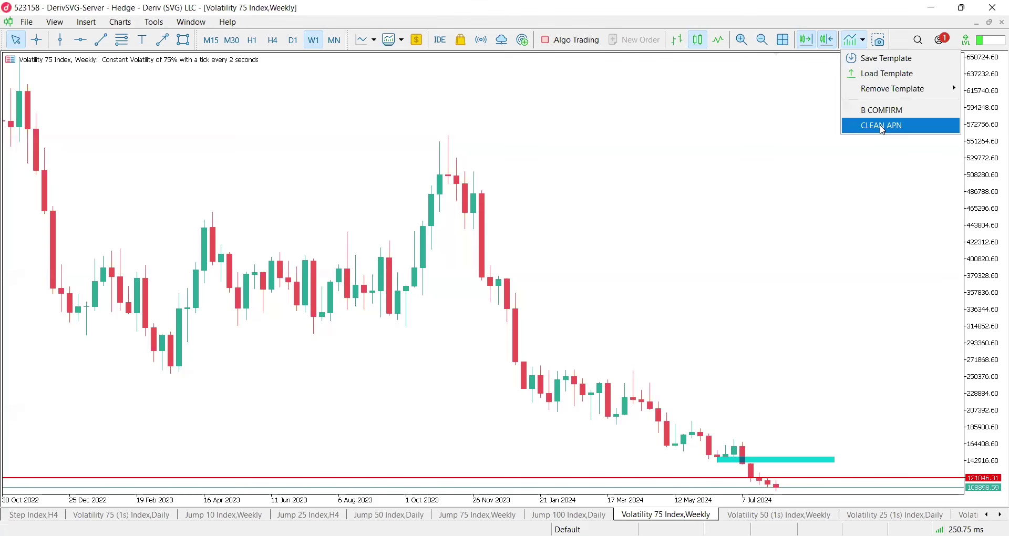
left_click(884, 126)
left_click(292, 40)
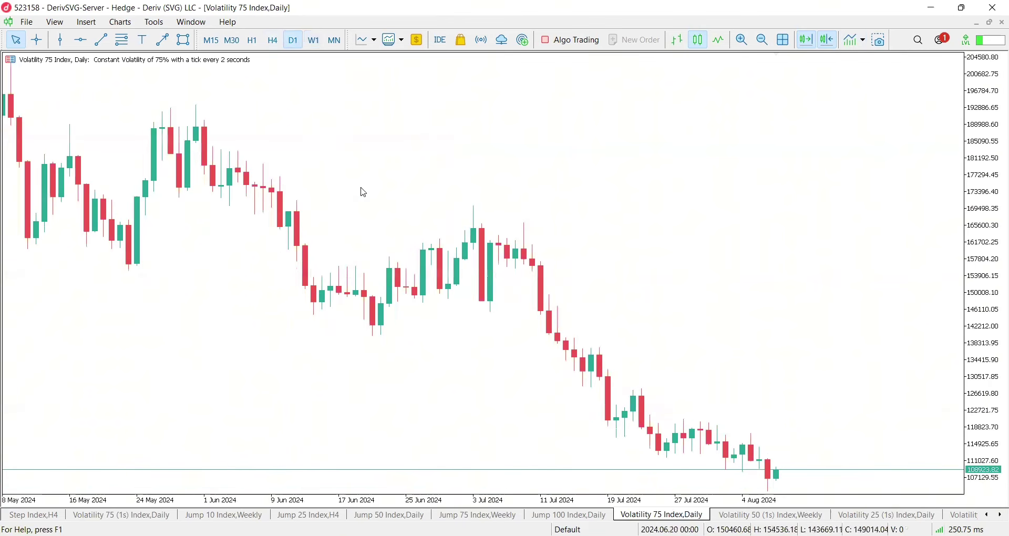
left_click(183, 40)
left_click_drag(582, 371, 701, 390)
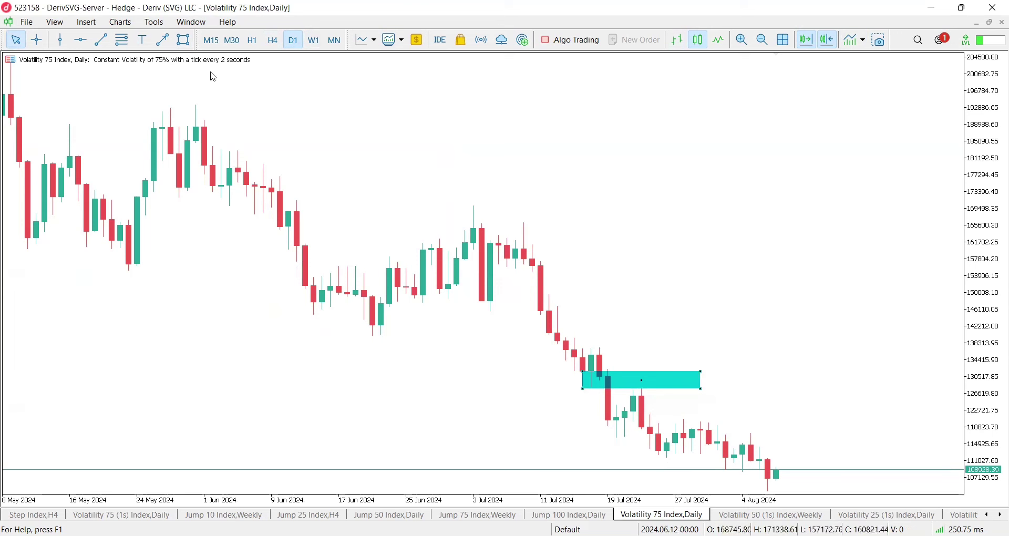
left_click(180, 45)
left_click_drag(608, 420, 777, 437)
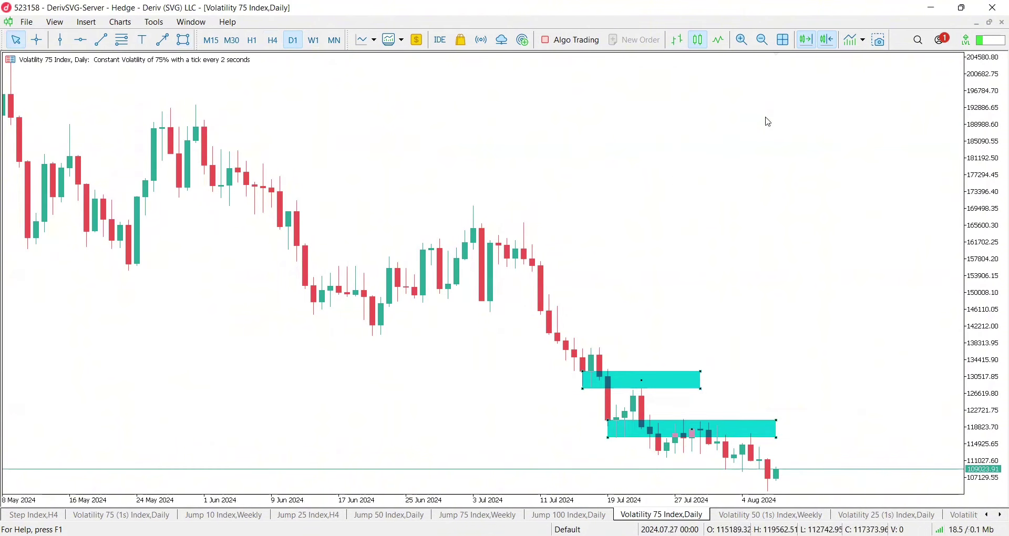
Step: Reload the Default template and draw two stacked cyan zones over the latest candles, adjusting the lower one
left_click(855, 41)
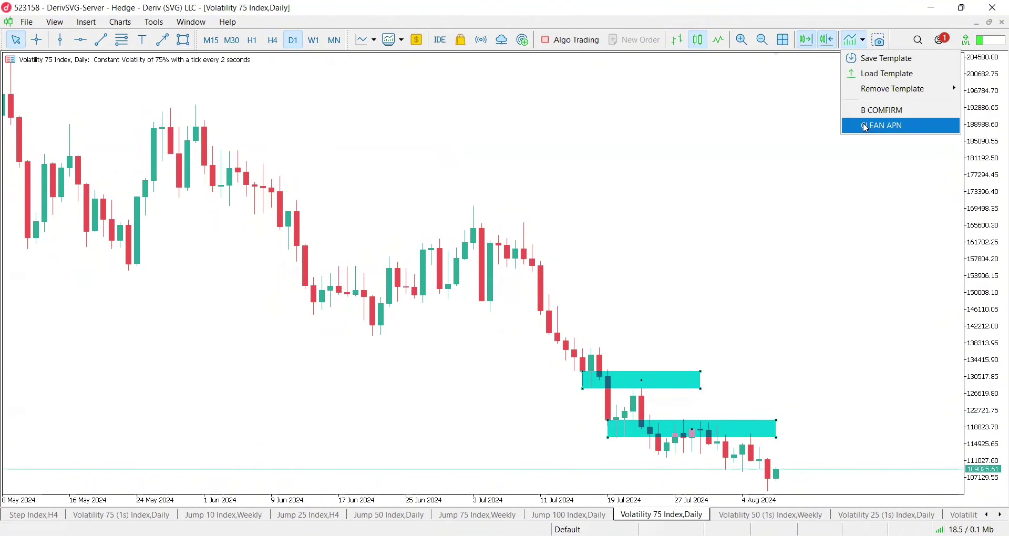
left_click(864, 125)
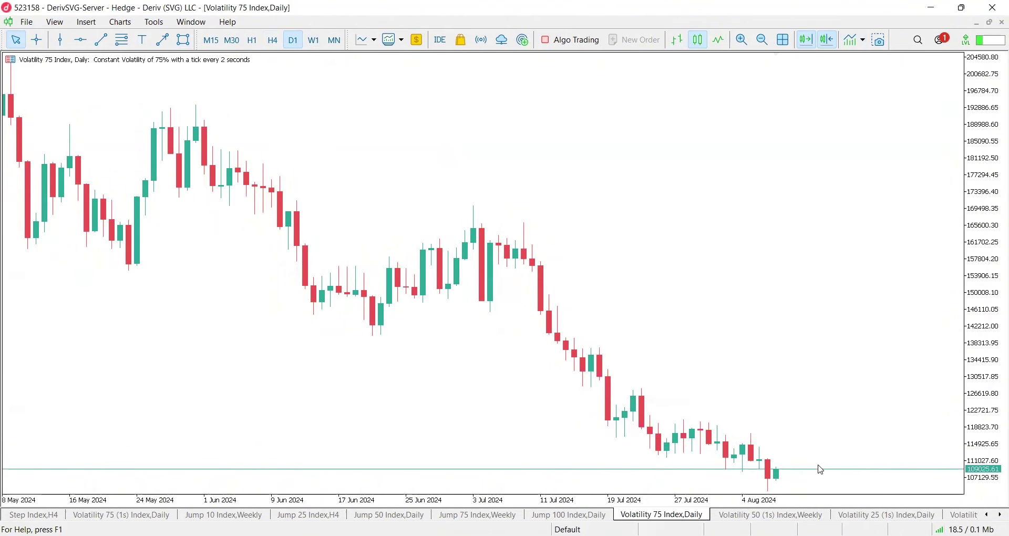
left_click(183, 40)
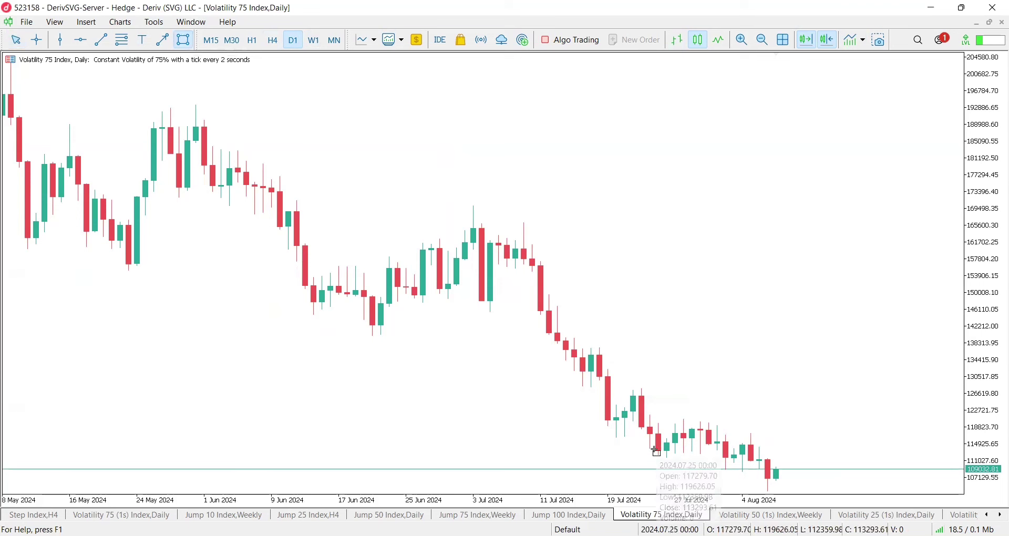
left_click_drag(657, 450, 863, 458)
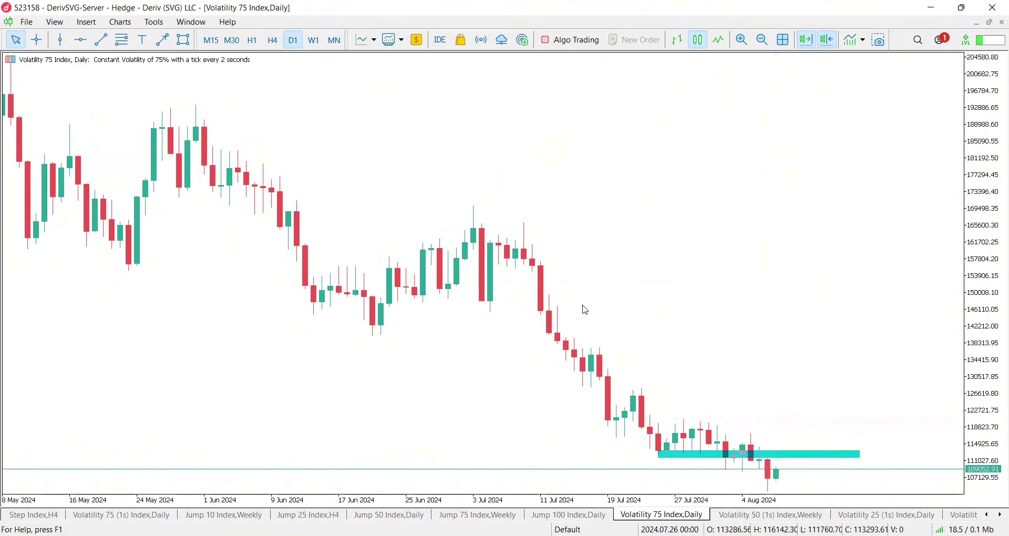
left_click(183, 40)
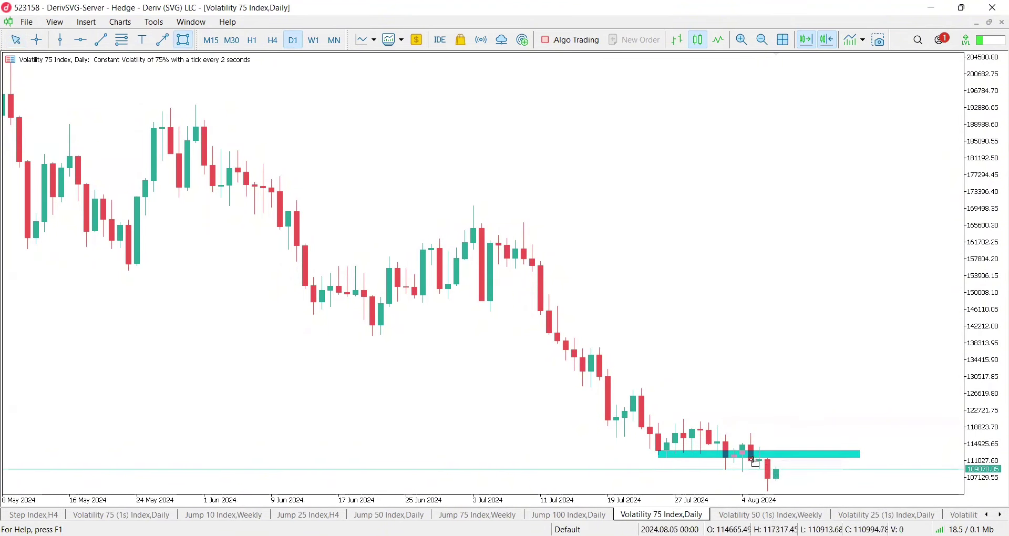
left_click_drag(751, 462, 841, 468)
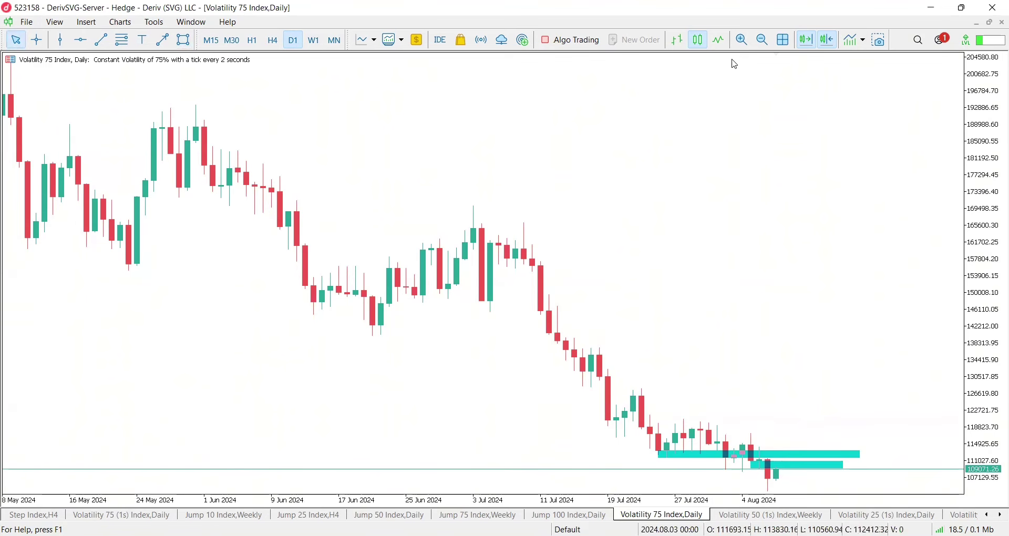
left_click(741, 45)
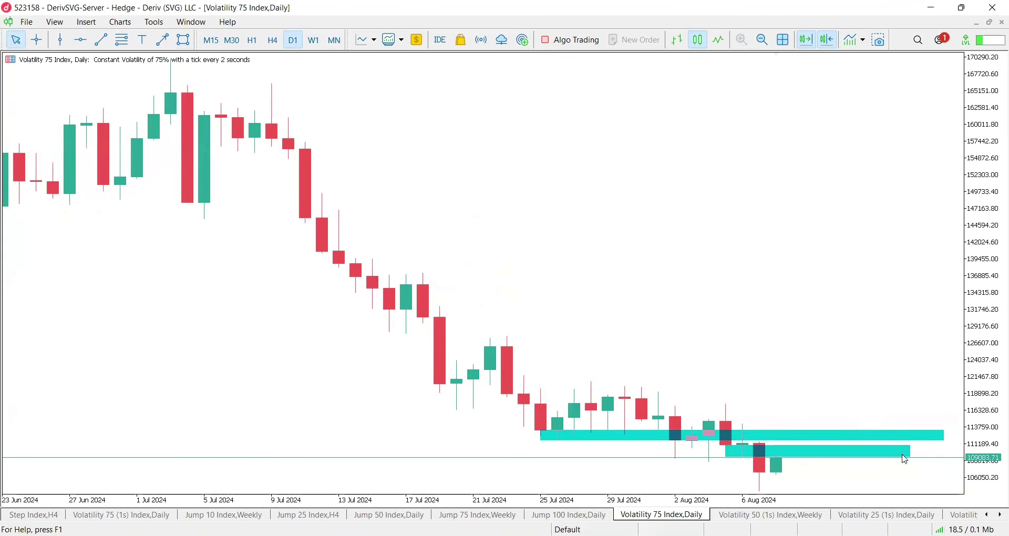
left_click_drag(910, 459, 910, 461)
Step: Sketch a freehand price path from 21 Jul to 2 Aug, then discard it
left_click(768, 68)
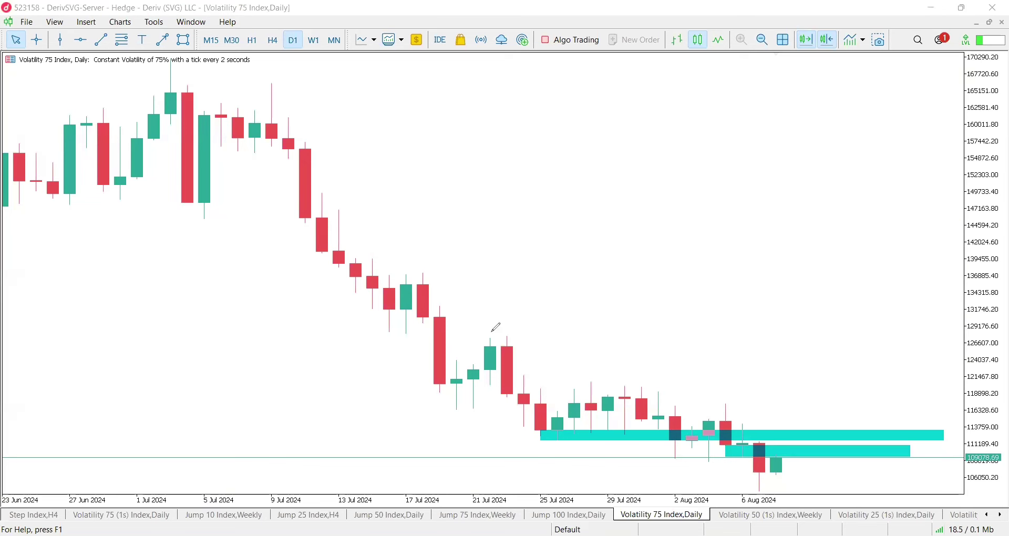
mouse_move(490, 330)
left_mouse_down()
mouse_move(547, 440)
mouse_move(603, 385)
mouse_move(675, 431)
mouse_move(706, 468)
mouse_move(739, 430)
mouse_move(764, 478)
mouse_move(782, 449)
mouse_move(809, 494)
mouse_move(828, 502)
mouse_move(821, 465)
left_mouse_up()
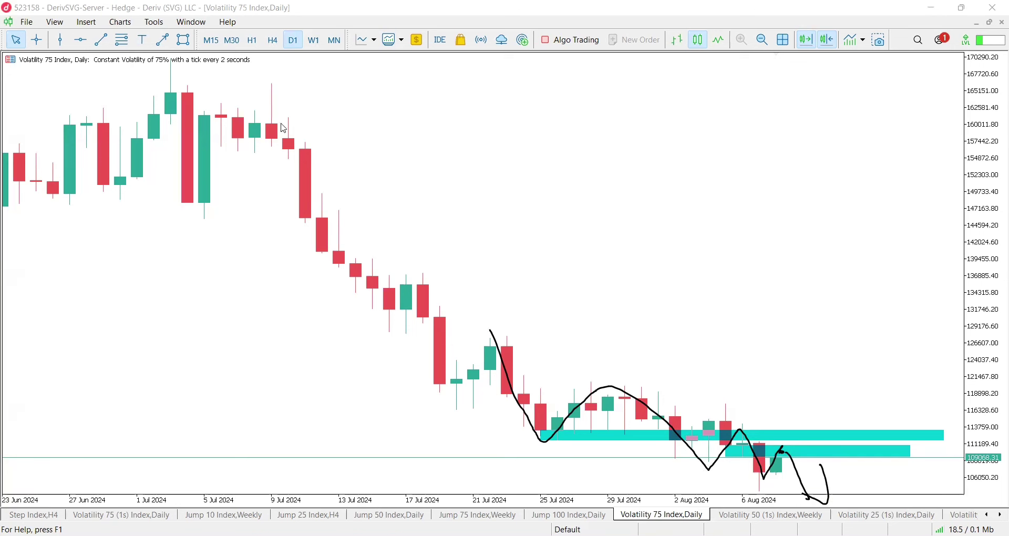
key("Escape")
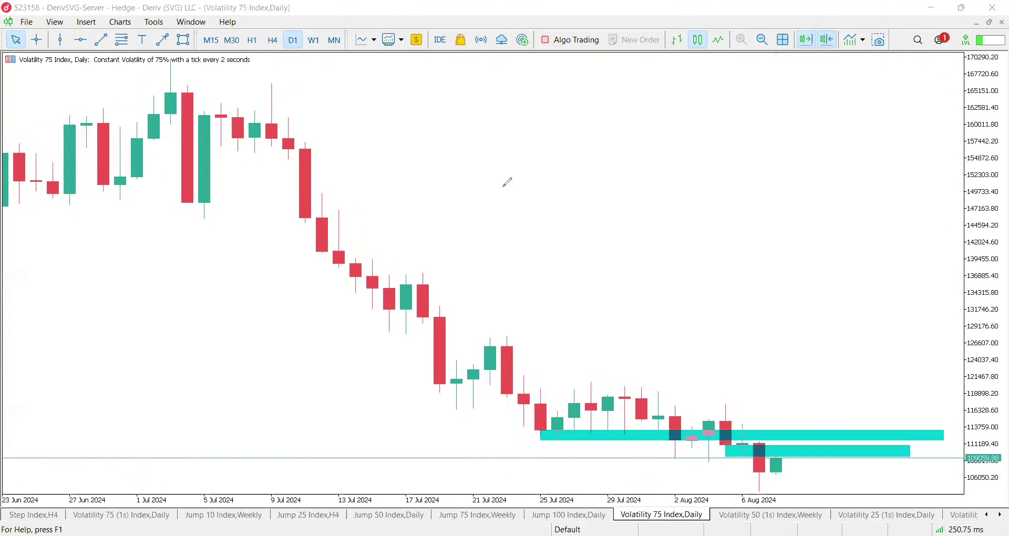
Step: Handwrite a 'TP =' note with arrows and sketch a drop from the lower cyan zone
left_click_drag(658, 187, 687, 180)
left_click_drag(683, 165, 693, 157)
mouse_move(716, 192)
left_mouse_down()
mouse_move(718, 176)
mouse_move(786, 147)
mouse_move(790, 171)
left_mouse_up()
left_click_drag(772, 142, 809, 143)
left_click_drag(793, 195, 832, 188)
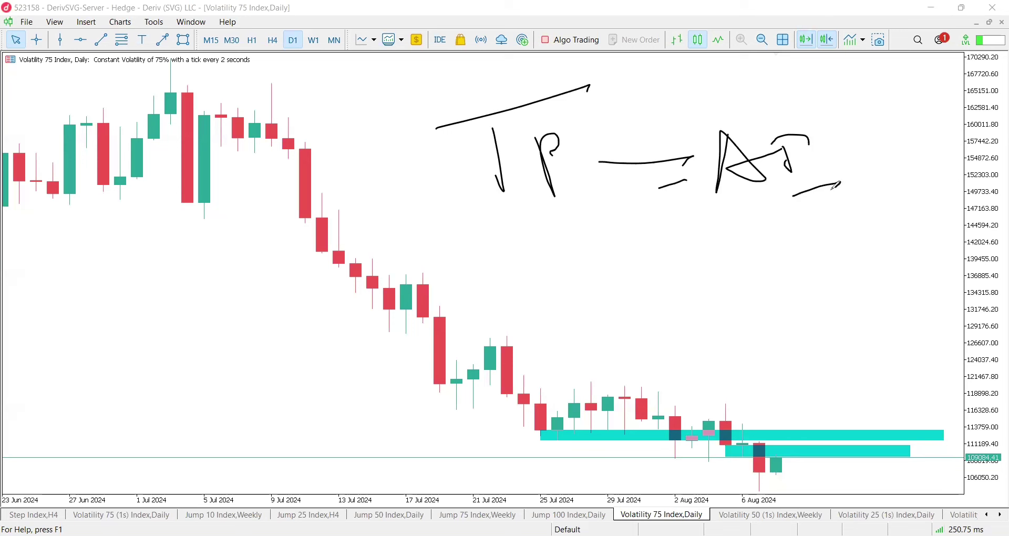
left_click_drag(778, 449, 787, 455)
left_click_drag(787, 454, 813, 480)
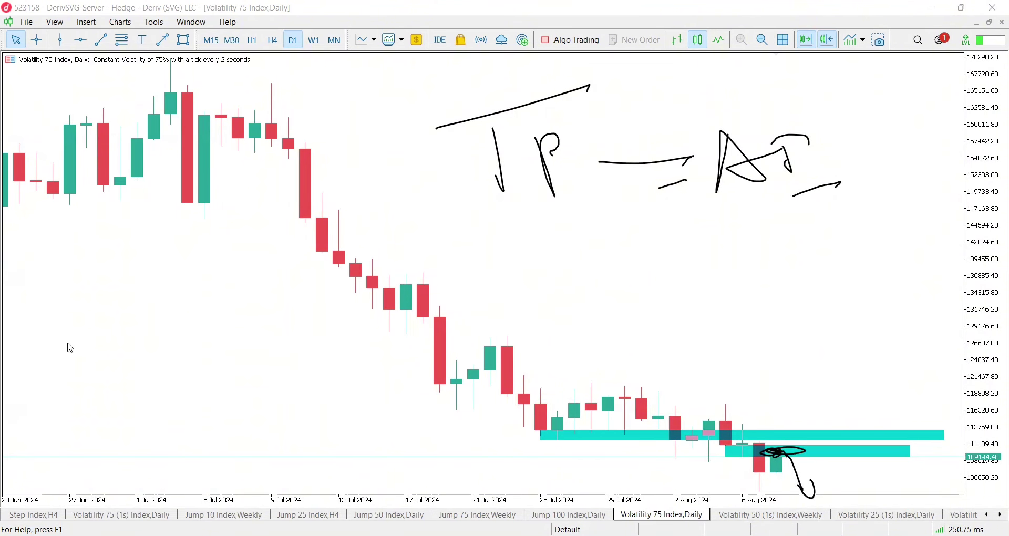
Step: Clear old sketches and handwrite 'D', a circled 'H4' with a curved arrow, and 'W = H4'
key("Escape")
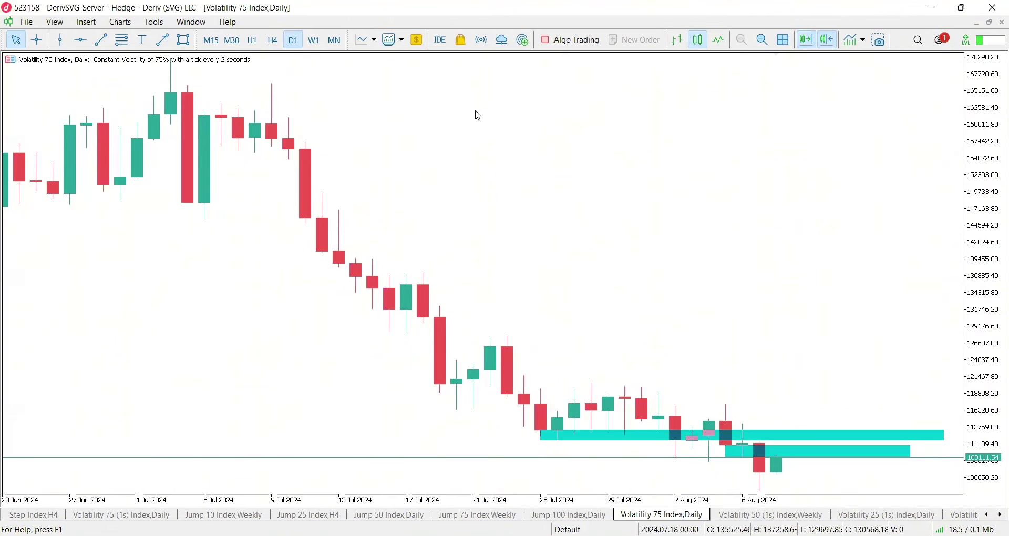
mouse_move(411, 162)
left_mouse_down()
mouse_move(450, 156)
mouse_move(457, 134)
mouse_move(488, 143)
mouse_move(516, 123)
mouse_move(541, 164)
left_mouse_up()
mouse_move(483, 135)
left_mouse_down()
mouse_move(440, 141)
mouse_move(455, 160)
mouse_move(472, 129)
left_mouse_up()
mouse_move(420, 168)
left_mouse_down()
mouse_move(512, 178)
mouse_move(514, 163)
left_mouse_up()
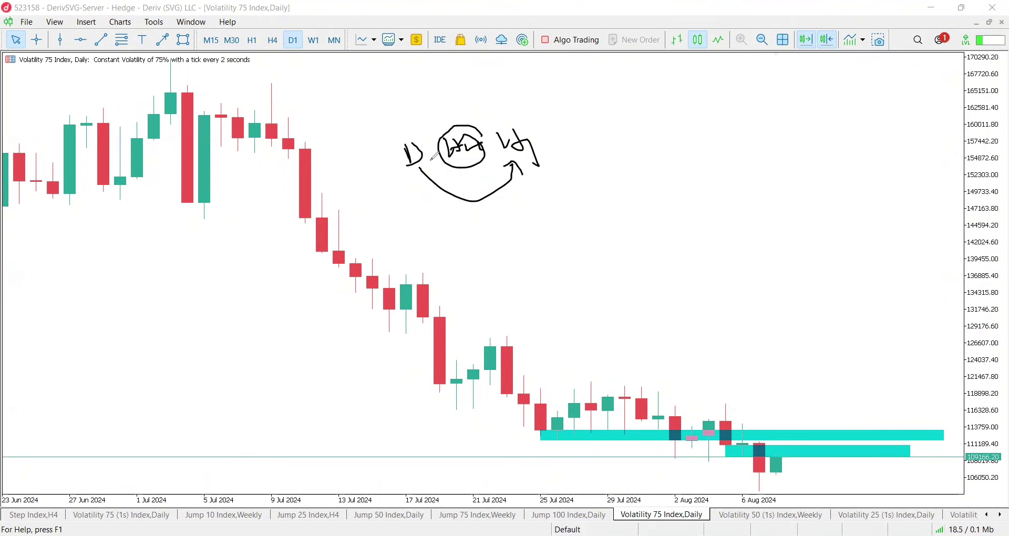
mouse_move(426, 231)
left_mouse_down()
mouse_move(452, 245)
mouse_move(474, 225)
mouse_move(508, 236)
mouse_move(499, 243)
mouse_move(541, 223)
mouse_move(565, 239)
left_mouse_up()
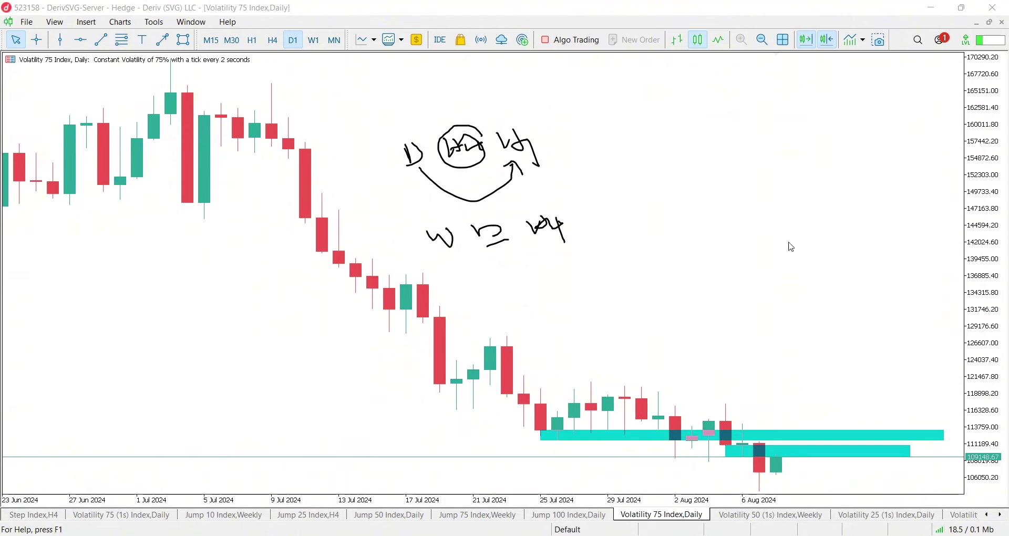
Step: Switch to H4, zoom out, sketch the projected drop through the cyan zones, then clear it
left_click(274, 41)
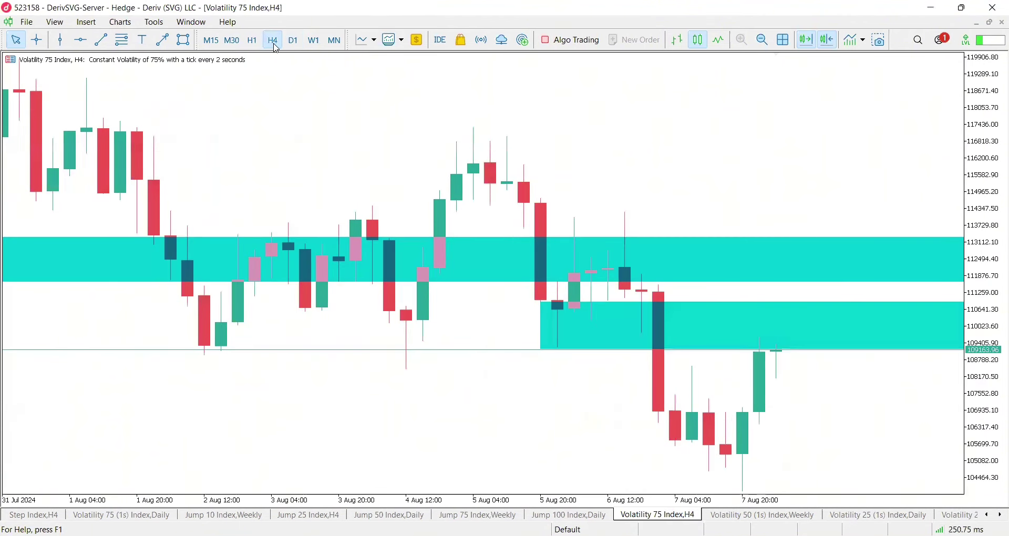
left_click(763, 40)
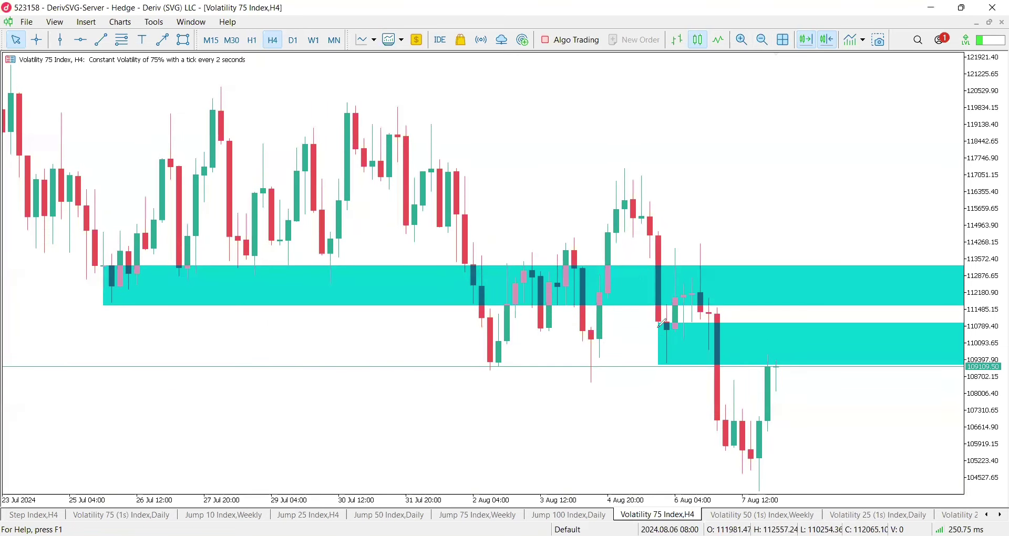
mouse_move(624, 171)
left_mouse_down()
mouse_move(725, 358)
mouse_move(735, 462)
left_mouse_up()
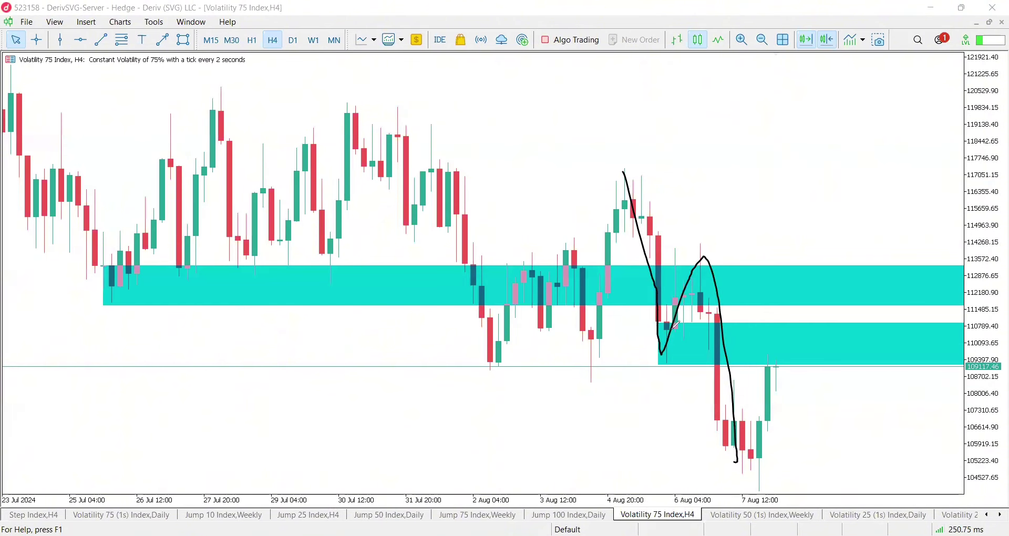
left_click_drag(649, 319, 668, 329)
mouse_move(807, 353)
left_mouse_down()
mouse_move(785, 371)
mouse_move(776, 358)
left_mouse_up()
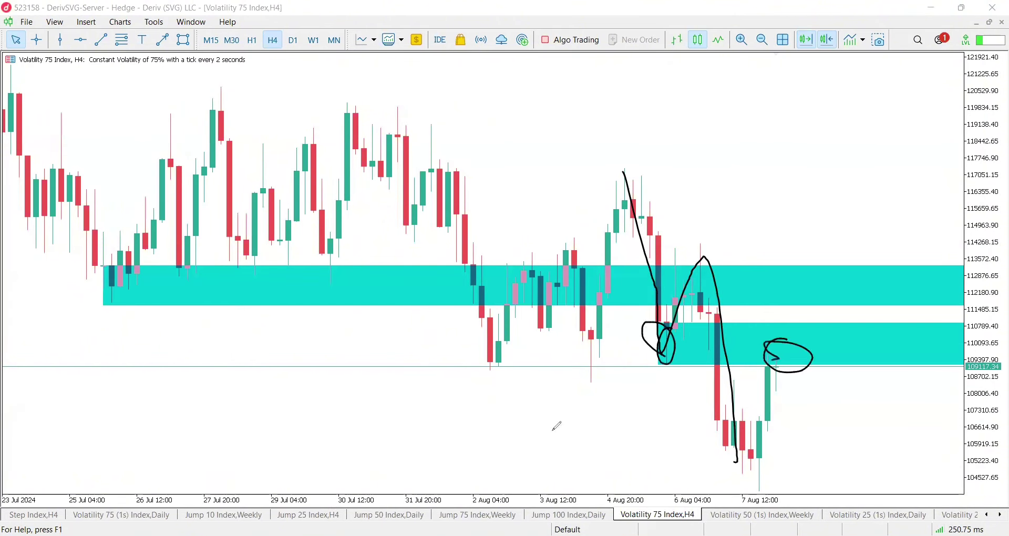
mouse_move(700, 321)
left_mouse_down()
mouse_move(675, 330)
mouse_move(694, 344)
left_mouse_up()
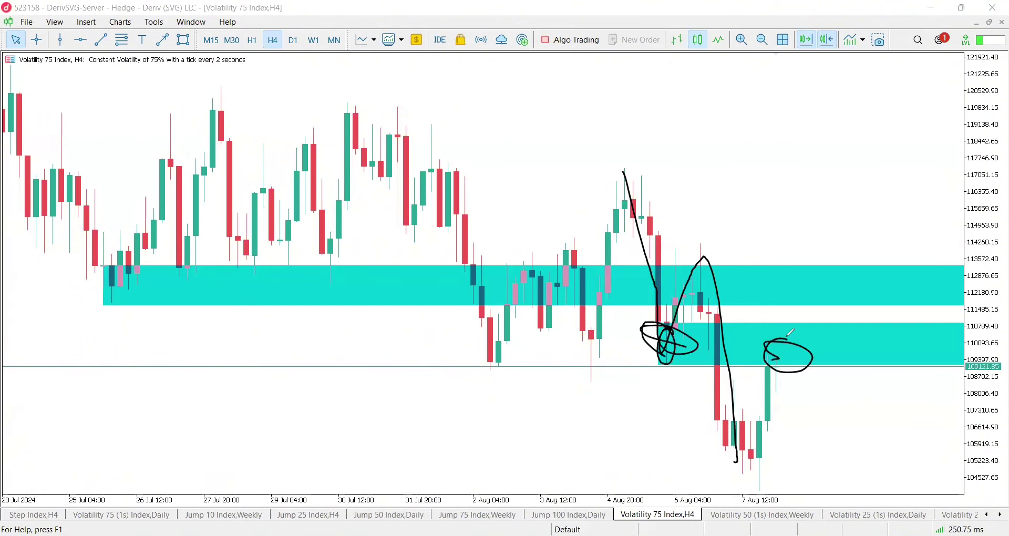
mouse_move(788, 334)
left_mouse_down()
mouse_move(777, 349)
mouse_move(803, 331)
mouse_move(866, 478)
left_mouse_up()
left_click_drag(872, 451, 866, 477)
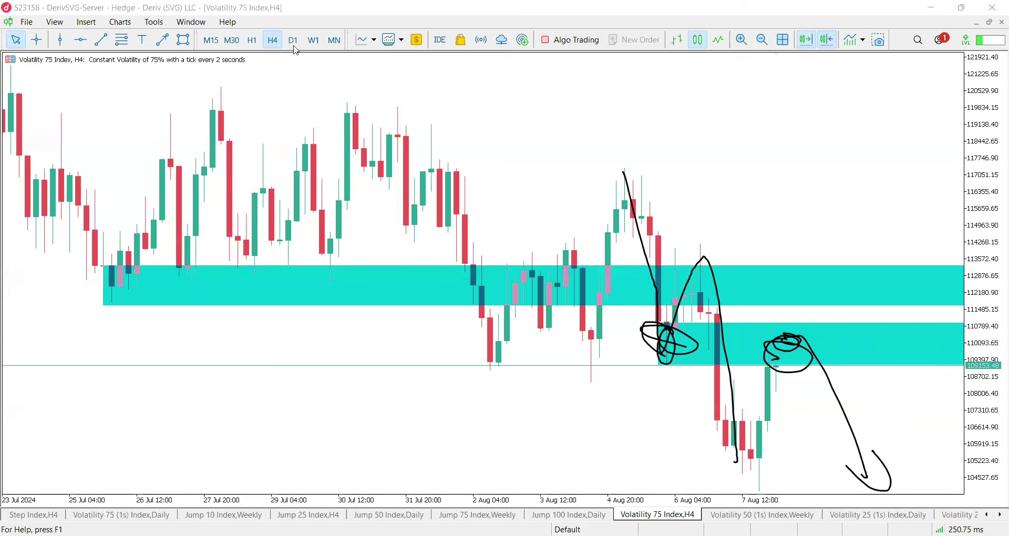
key("Escape")
Step: On H1, narrow the lower cyan zone and sketch drops, circled reactions and a line near 114000
left_click(253, 40)
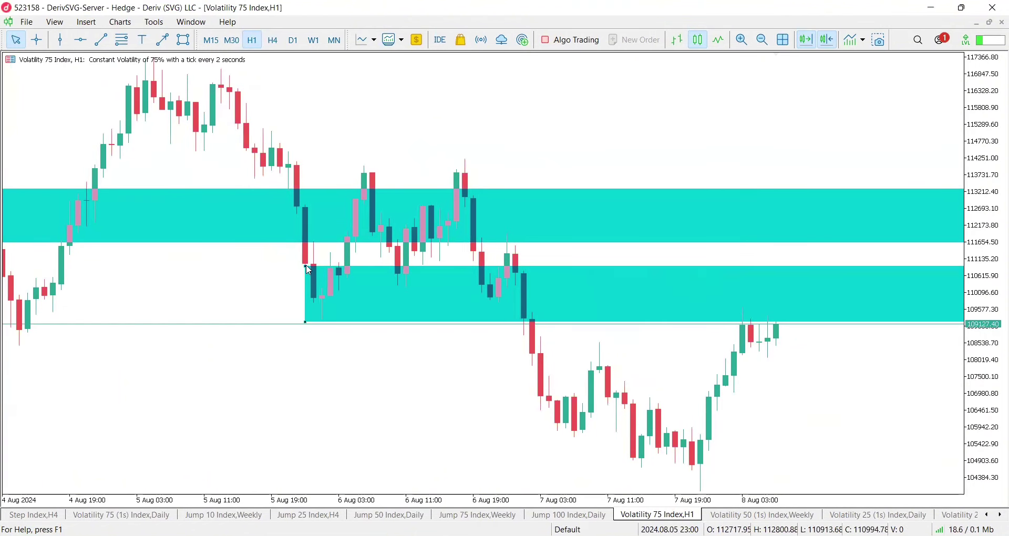
left_click_drag(307, 267, 308, 302)
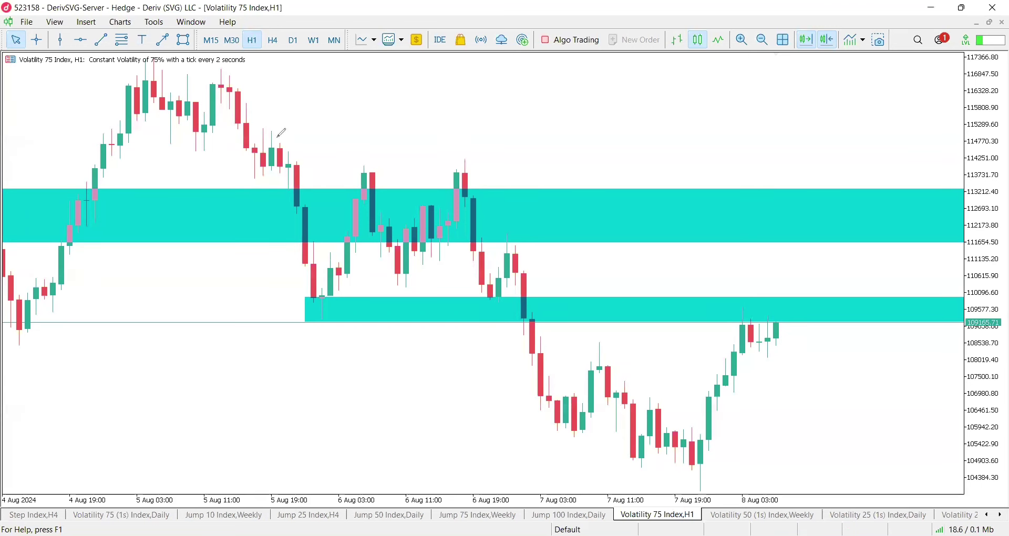
left_click_drag(277, 138, 338, 330)
left_click_drag(470, 300, 494, 297)
mouse_move(326, 303)
left_mouse_down()
mouse_move(358, 306)
mouse_move(315, 310)
left_mouse_up()
left_click_drag(335, 162, 518, 164)
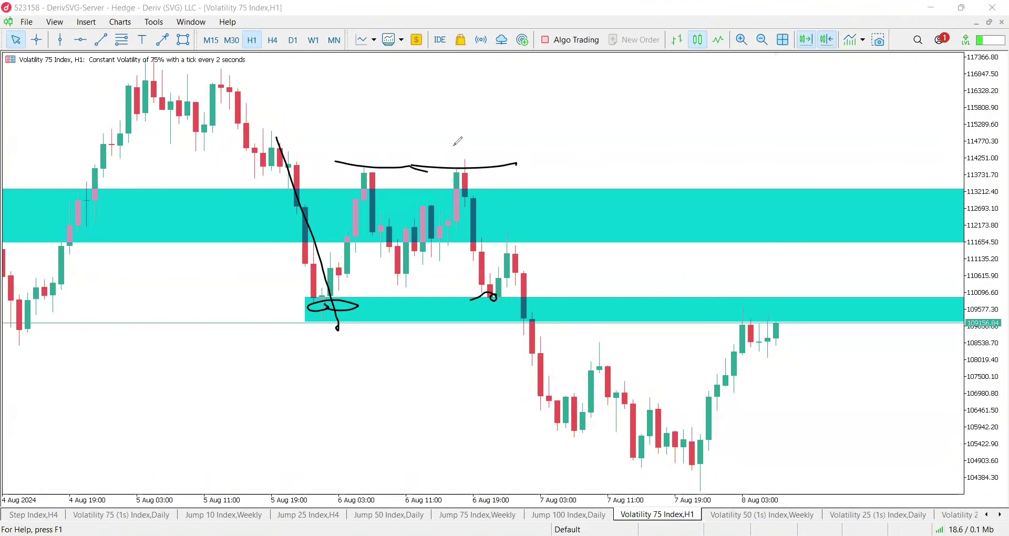
mouse_move(455, 158)
left_mouse_down()
mouse_move(498, 297)
mouse_move(529, 278)
mouse_move(565, 415)
left_mouse_up()
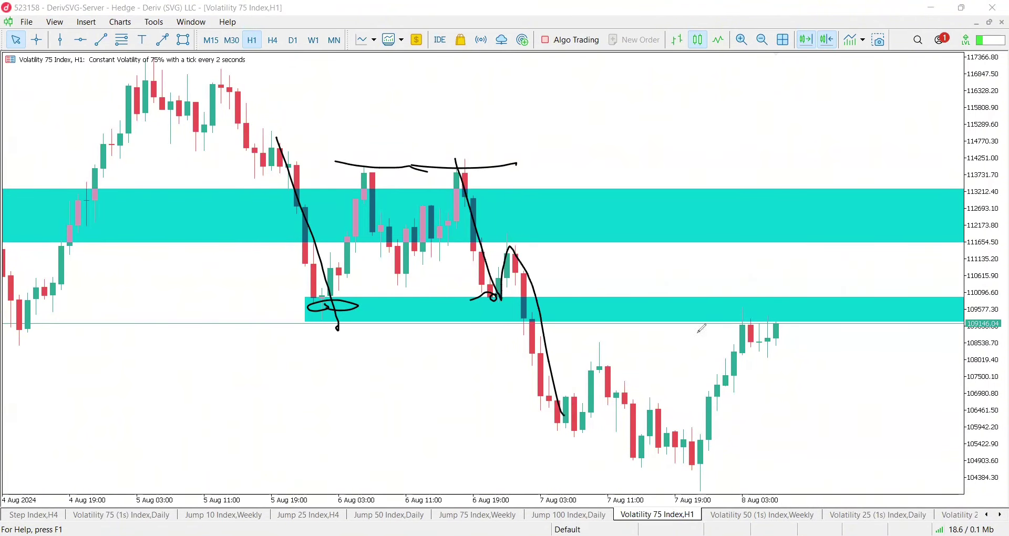
mouse_move(779, 306)
left_mouse_down()
mouse_move(794, 304)
mouse_move(769, 309)
left_mouse_up()
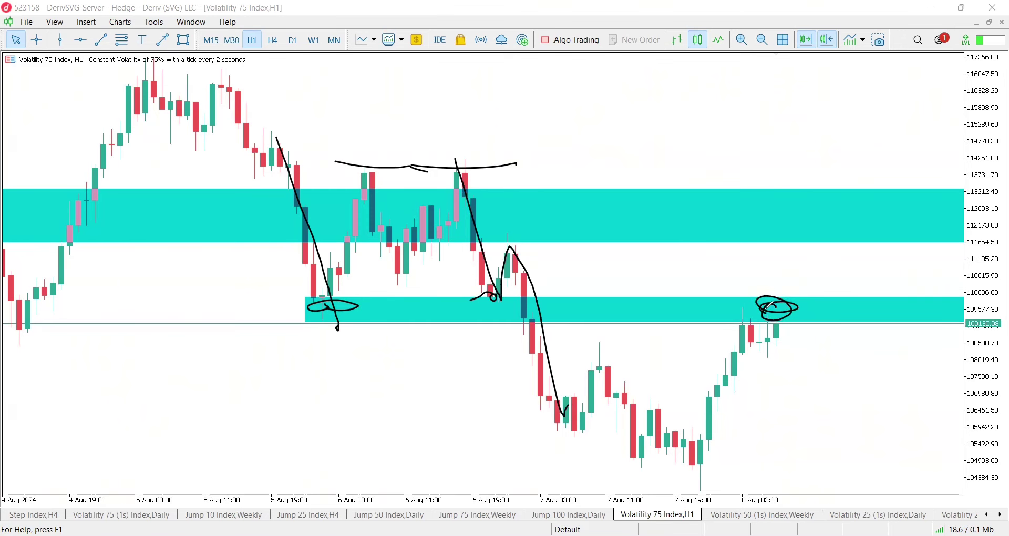
mouse_move(446, 143)
left_mouse_down()
mouse_move(482, 303)
mouse_move(524, 281)
mouse_move(586, 470)
left_mouse_up()
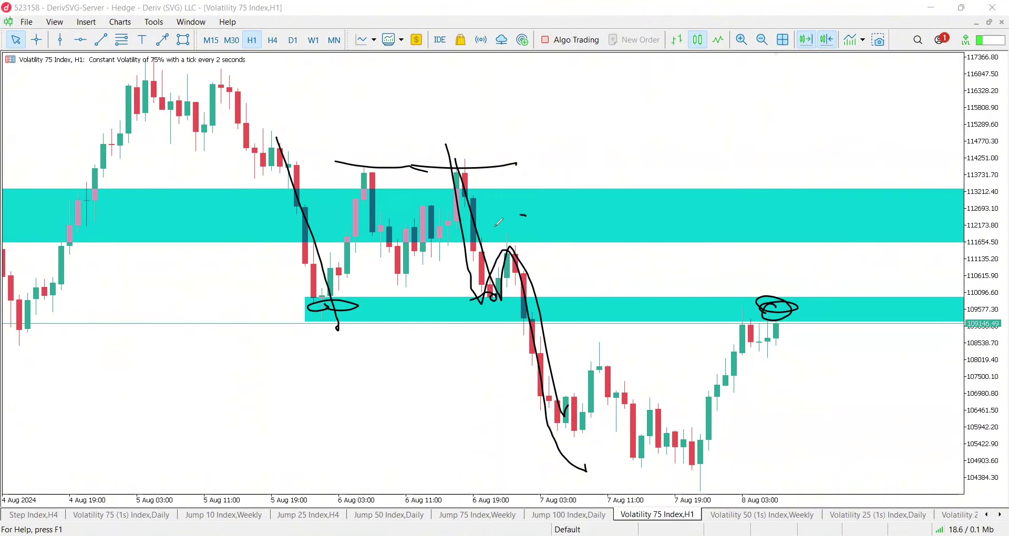
Step: Mark the upper-zone reaction, sketch zigzag projections, and draw a long line from the circled high
mouse_move(525, 214)
left_mouse_down()
mouse_move(506, 226)
mouse_move(541, 220)
left_mouse_up()
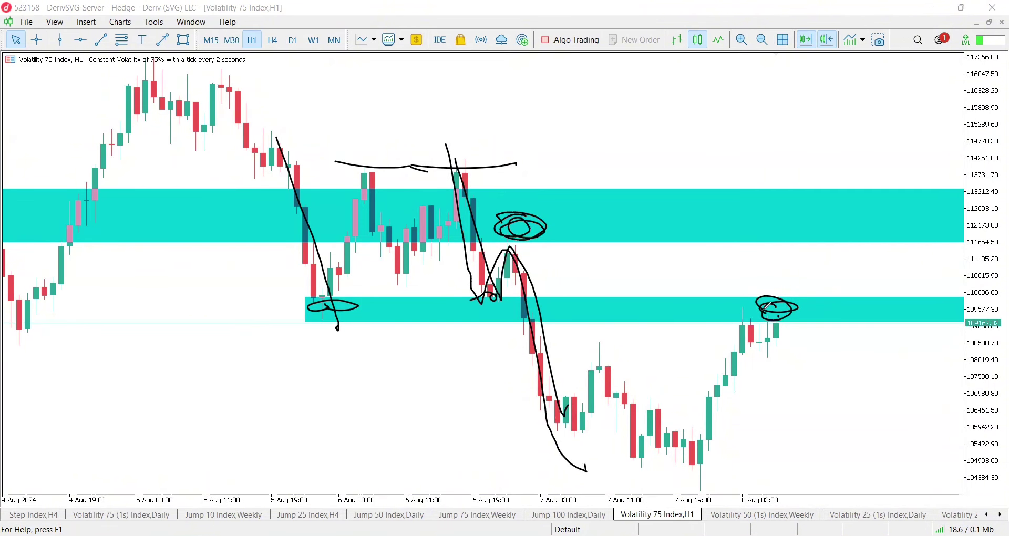
mouse_move(766, 305)
left_mouse_down()
mouse_move(809, 278)
mouse_move(843, 288)
mouse_move(867, 228)
left_mouse_up()
mouse_move(905, 340)
left_mouse_down()
mouse_move(927, 481)
mouse_move(944, 459)
left_mouse_up()
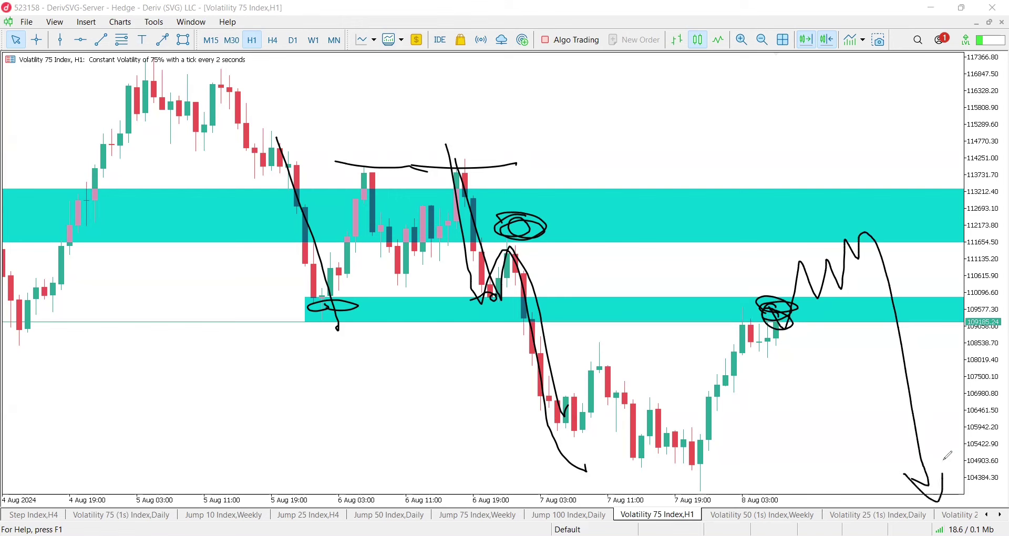
left_click_drag(809, 280, 864, 259)
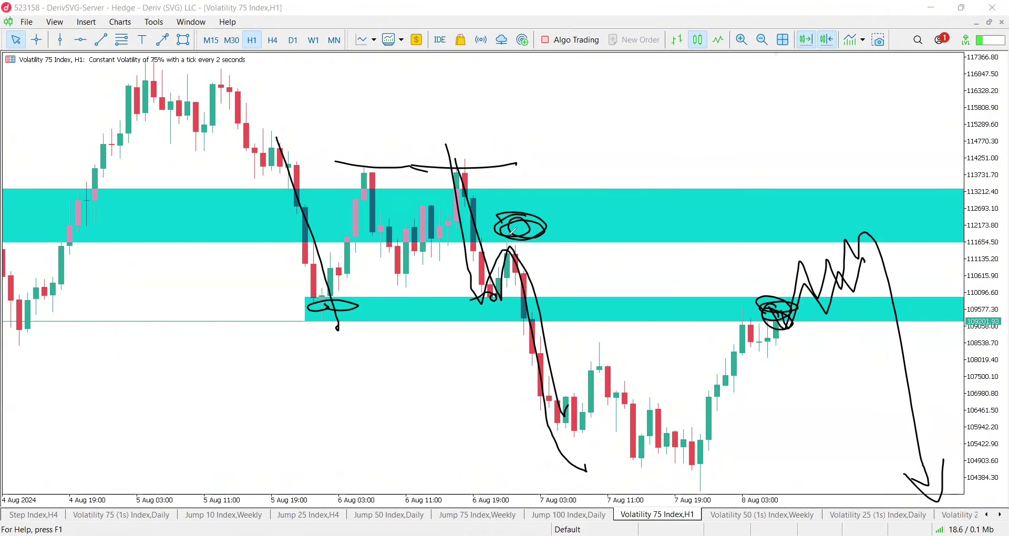
left_click_drag(765, 221, 503, 227)
mouse_move(431, 144)
left_mouse_down()
mouse_move(486, 297)
mouse_move(518, 239)
mouse_move(578, 458)
left_mouse_up()
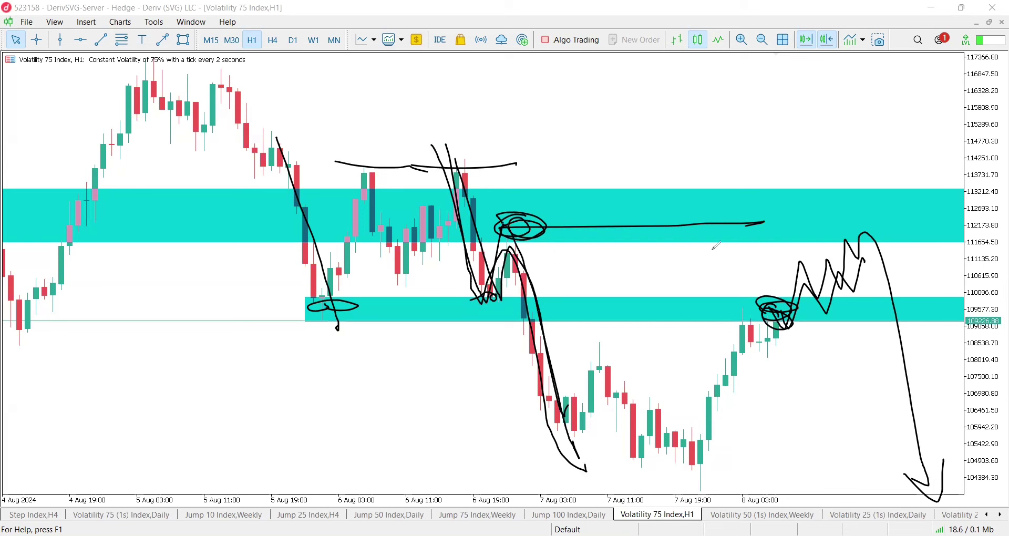
mouse_move(505, 229)
left_mouse_down()
mouse_move(911, 252)
mouse_move(868, 177)
mouse_move(893, 187)
left_mouse_up()
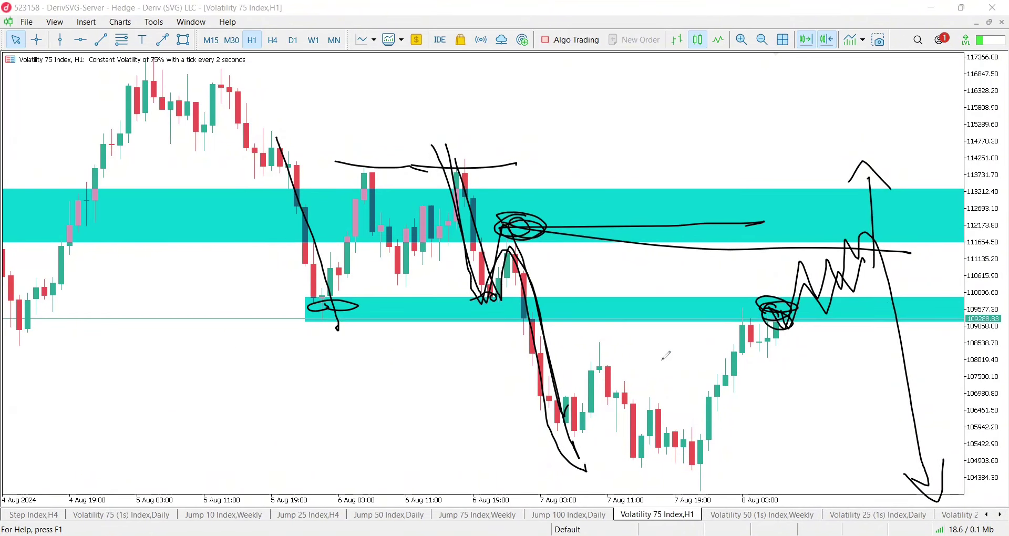
Step: Clear sketches, draw the high-to-low swing, circle the upper-zone high, and project a rise toward 116,800
key("e")
left_click_drag(783, 301, 796, 308)
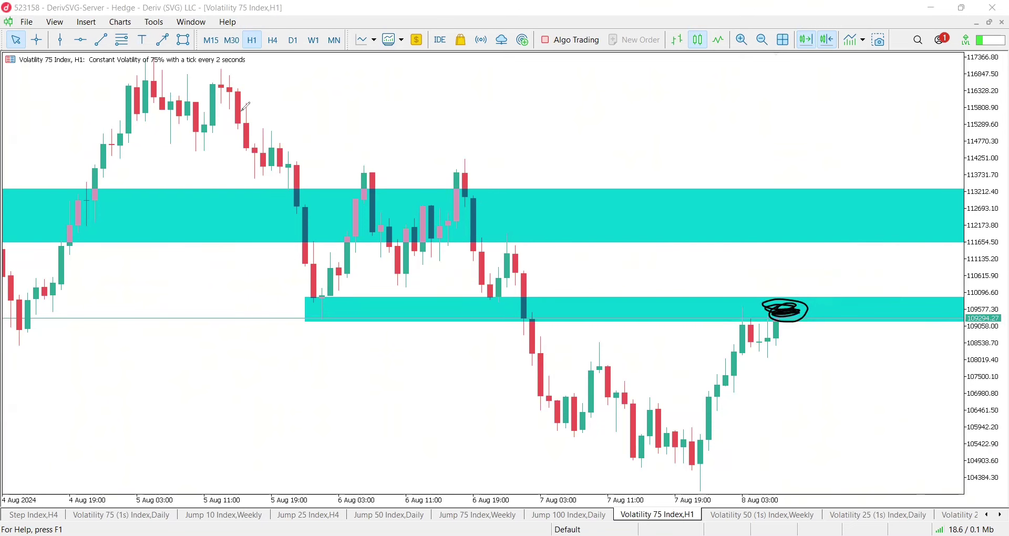
mouse_move(250, 82)
left_mouse_down()
mouse_move(385, 310)
mouse_move(520, 247)
mouse_move(639, 458)
left_mouse_up()
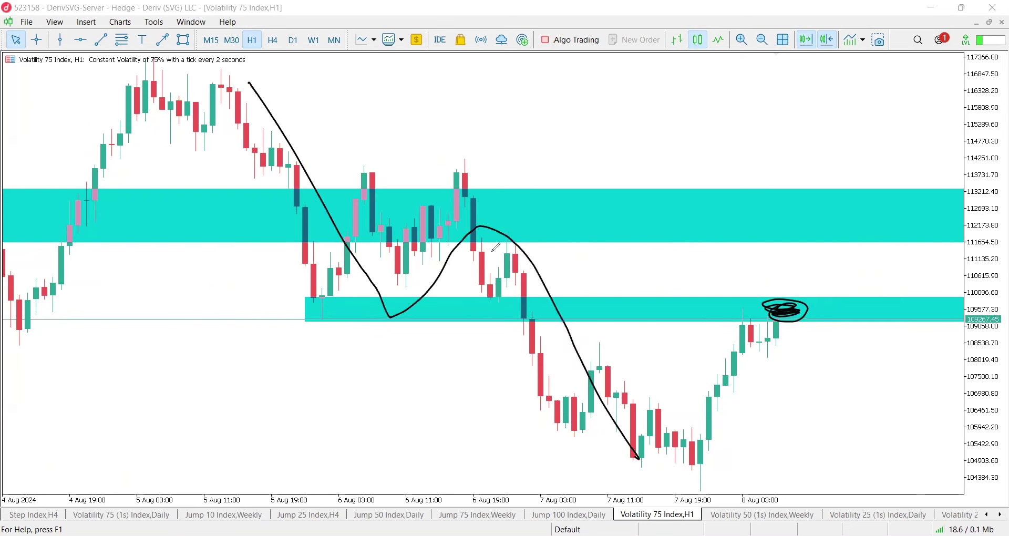
mouse_move(501, 220)
left_mouse_down()
mouse_move(453, 238)
mouse_move(526, 226)
left_mouse_up()
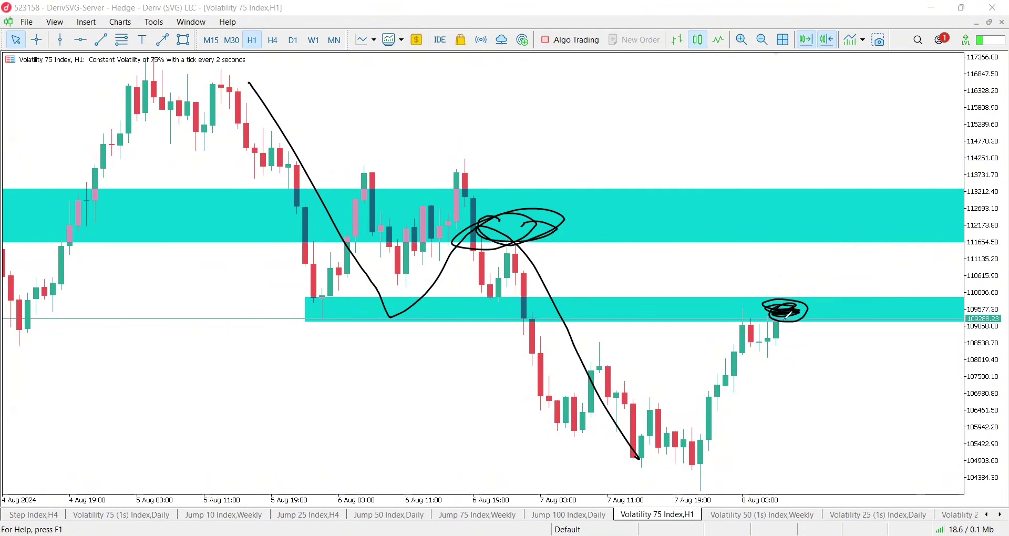
left_click_drag(787, 315, 822, 271)
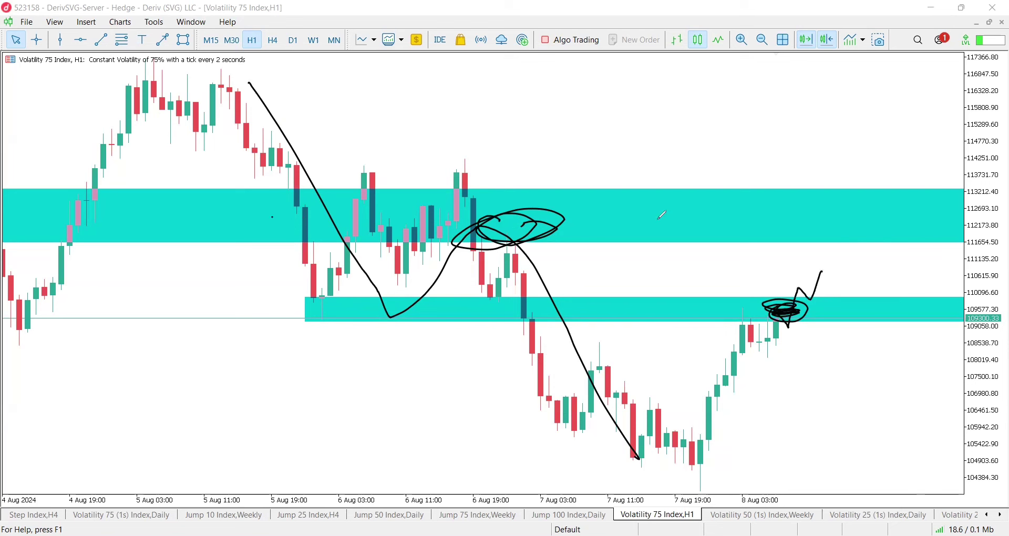
left_click_drag(657, 218, 837, 201)
left_click_drag(413, 219, 930, 211)
left_click_drag(810, 298, 863, 75)
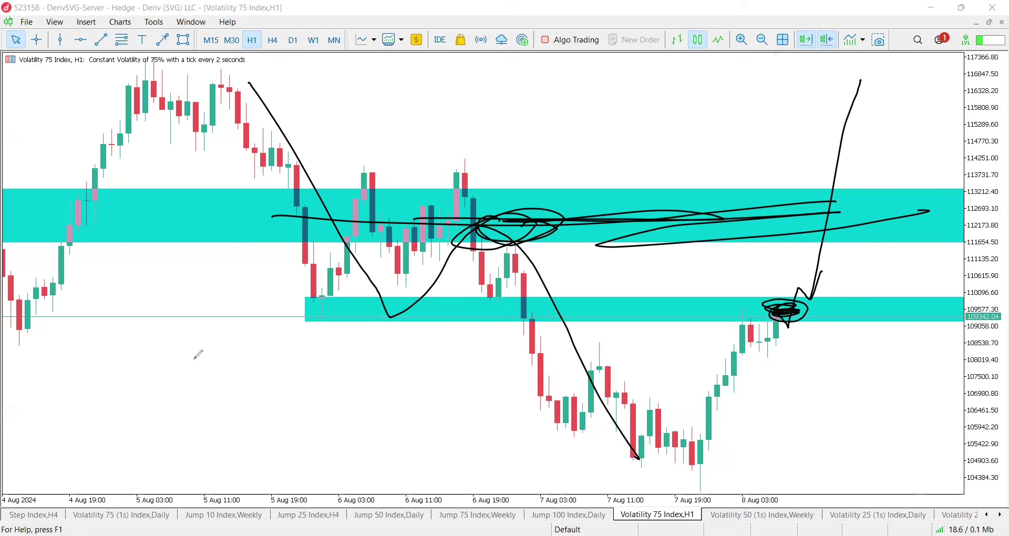
Step: Clear the sketches, draw a down arrow from the high, and write 'sell' at lower left
key("e")
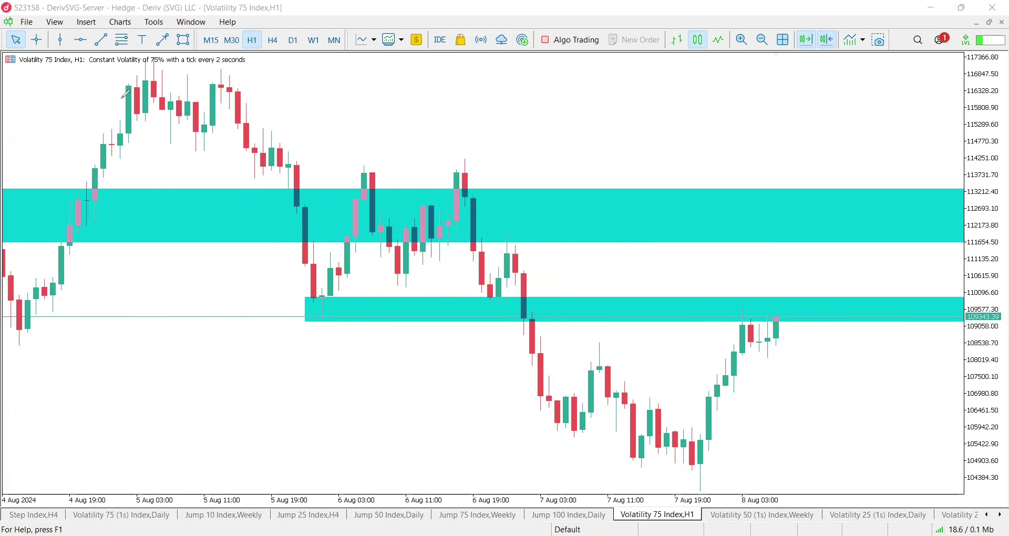
mouse_move(123, 94)
left_mouse_down()
mouse_move(512, 480)
mouse_move(507, 414)
left_mouse_up()
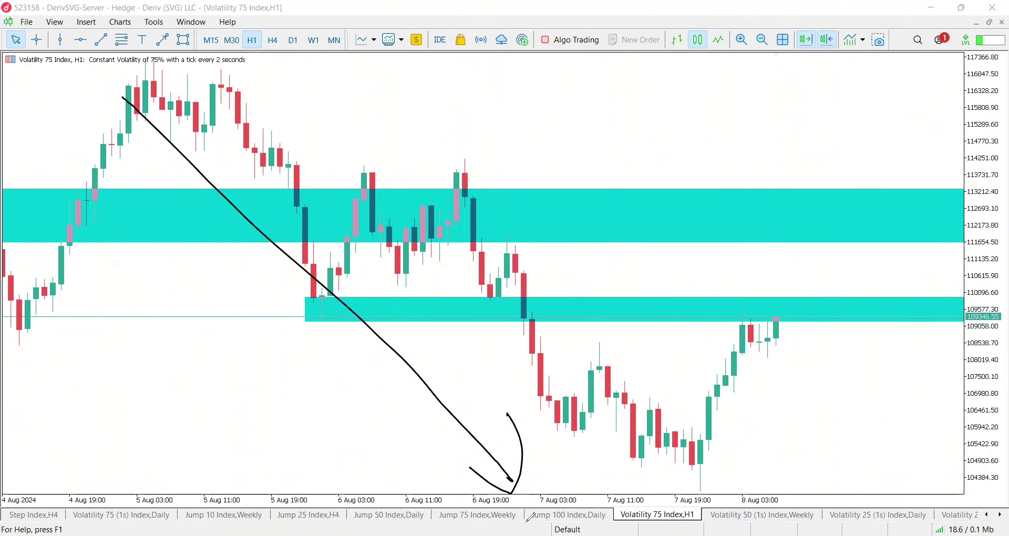
mouse_move(190, 342)
left_mouse_down()
mouse_move(333, 392)
mouse_move(451, 395)
mouse_move(447, 425)
left_mouse_up()
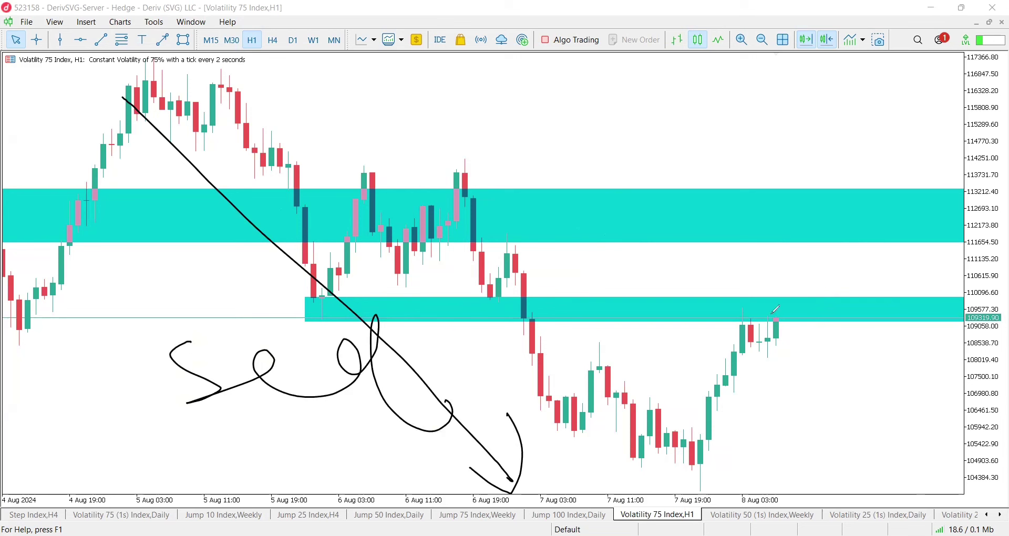
Step: Circle the latest candles and the upper-zone lower high, then sketch rise-then-fall projections
left_click_drag(774, 309, 788, 297)
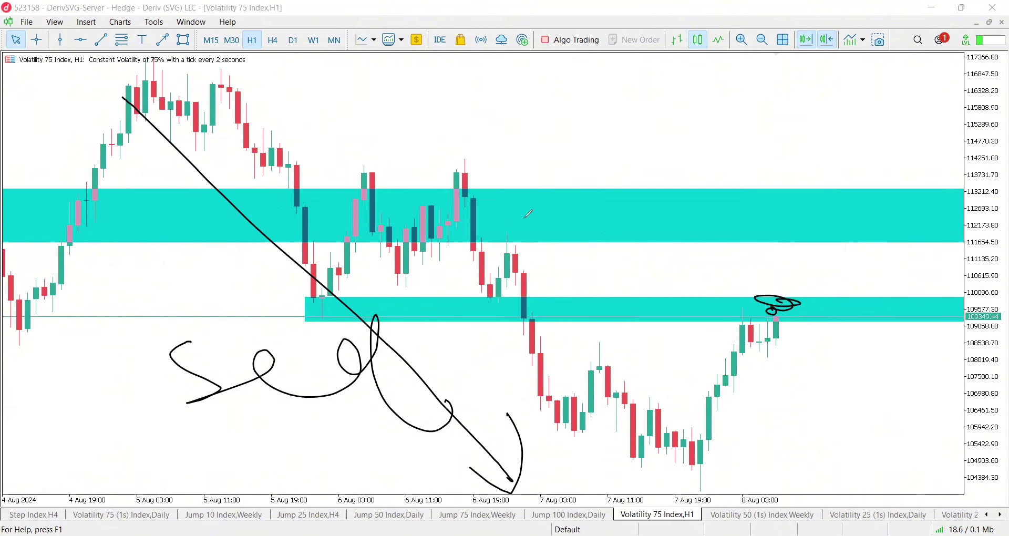
mouse_move(526, 207)
left_mouse_down()
mouse_move(550, 234)
mouse_move(497, 213)
left_mouse_up()
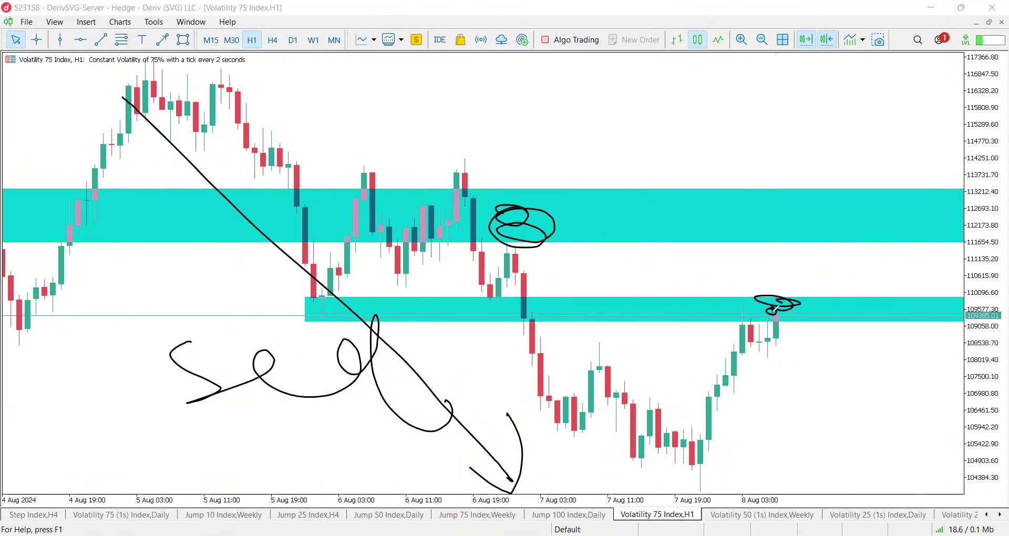
mouse_move(774, 309)
left_mouse_down()
mouse_move(855, 240)
mouse_move(865, 154)
mouse_move(916, 215)
mouse_move(952, 70)
mouse_move(964, 103)
left_mouse_up()
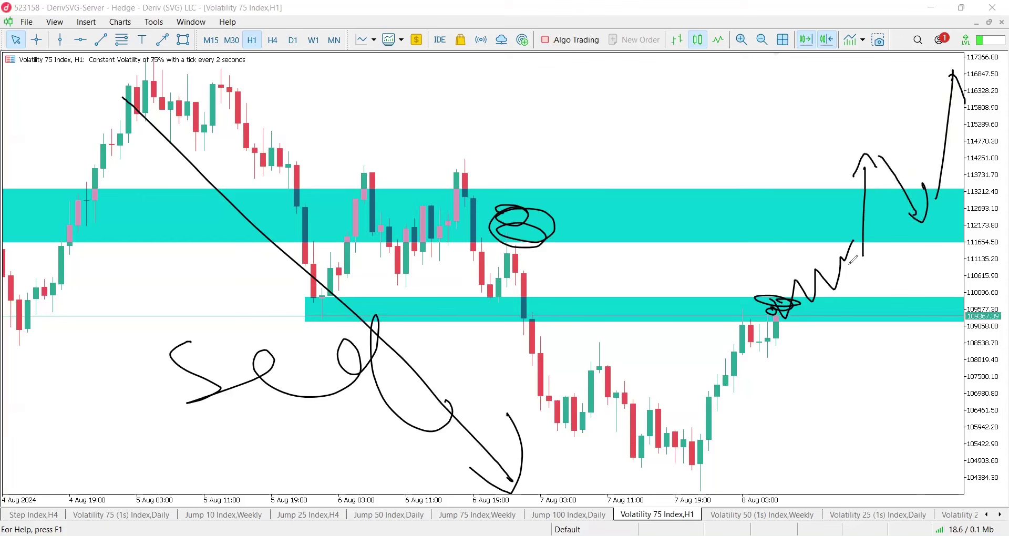
left_click_drag(849, 263, 909, 496)
left_click_drag(917, 440, 925, 520)
mouse_move(791, 231)
left_mouse_down()
mouse_move(738, 253)
mouse_move(841, 236)
mouse_move(856, 273)
mouse_move(819, 221)
mouse_move(785, 221)
left_mouse_up()
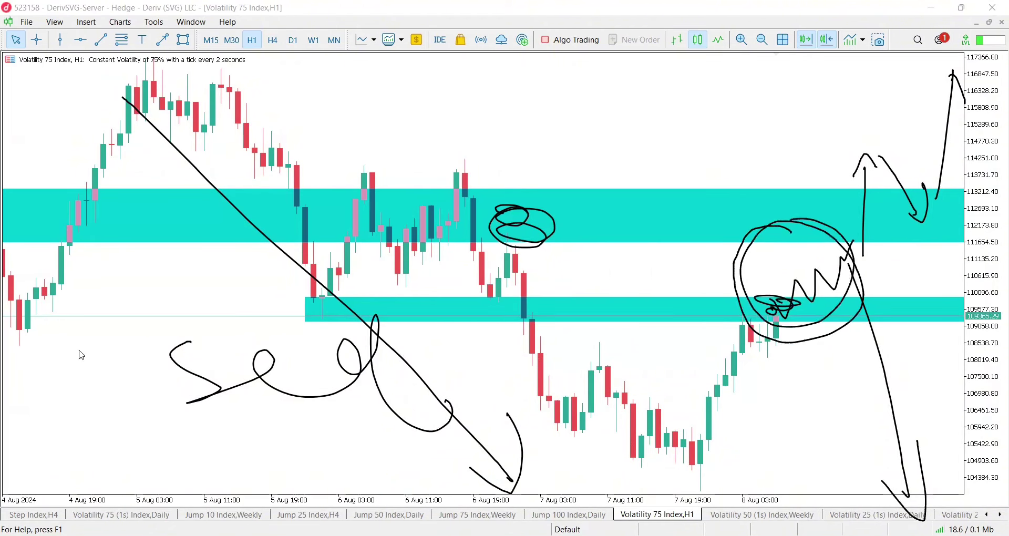
Step: Clear the freehand sketches, zoom out and settle the chart on M30
key("Escape")
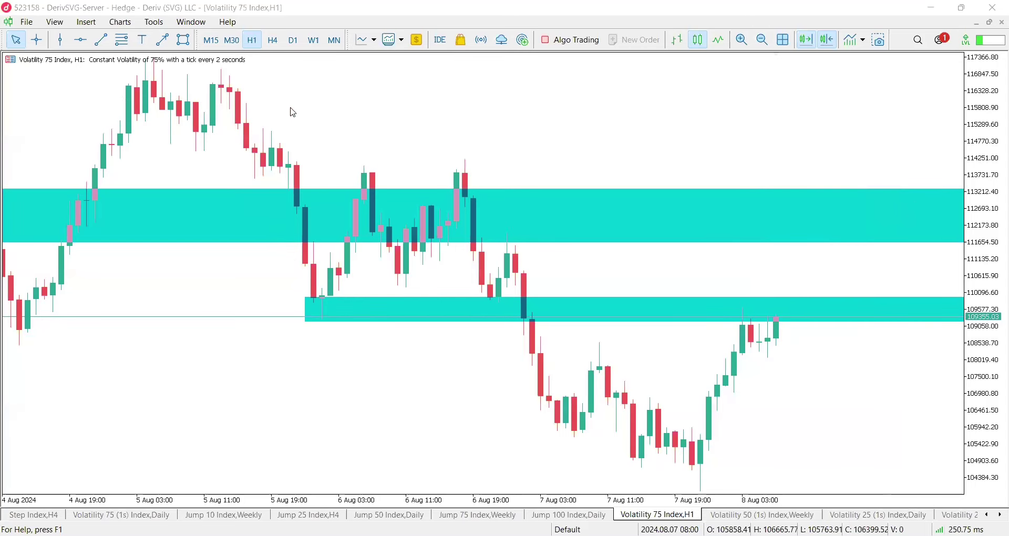
left_click(763, 40)
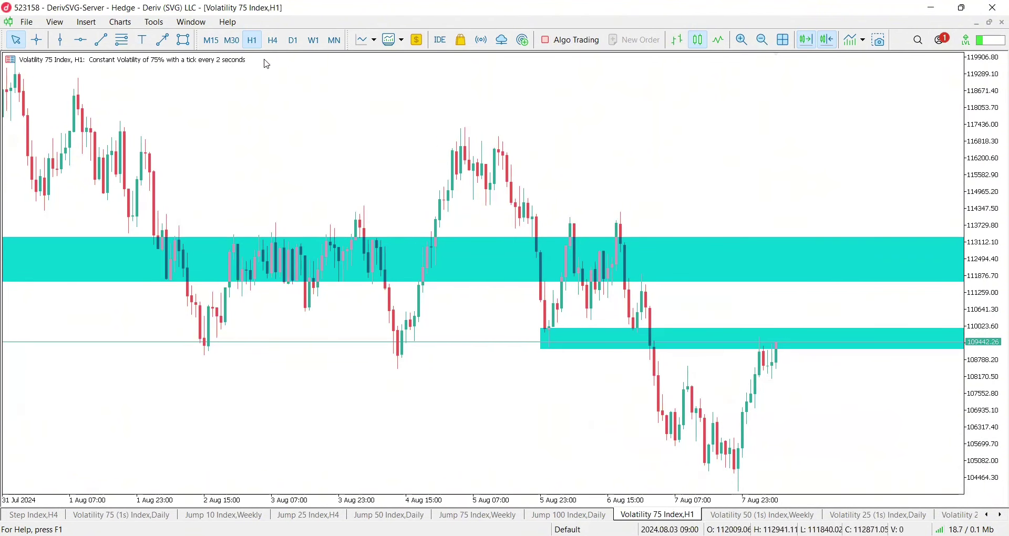
left_click(234, 45)
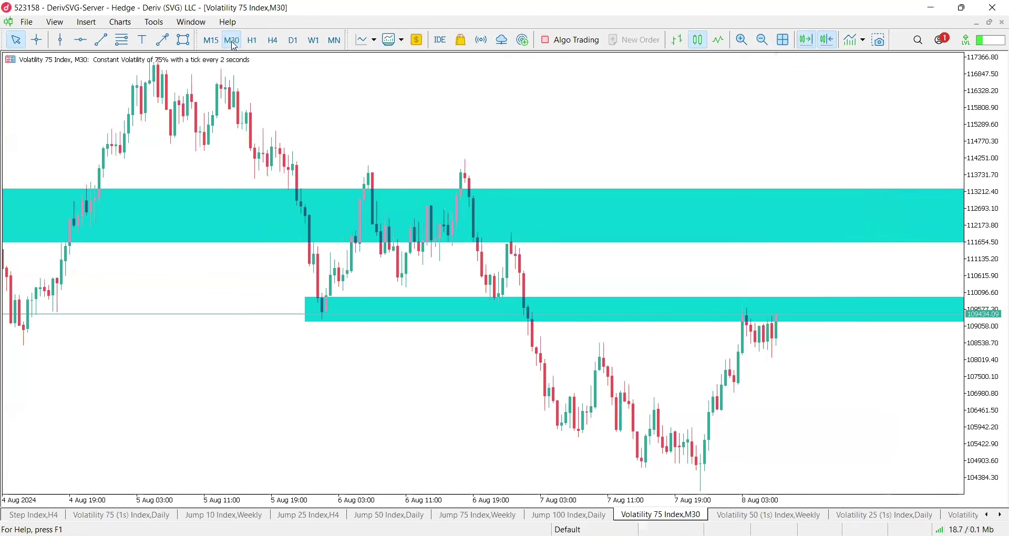
left_click(212, 44)
left_click(233, 44)
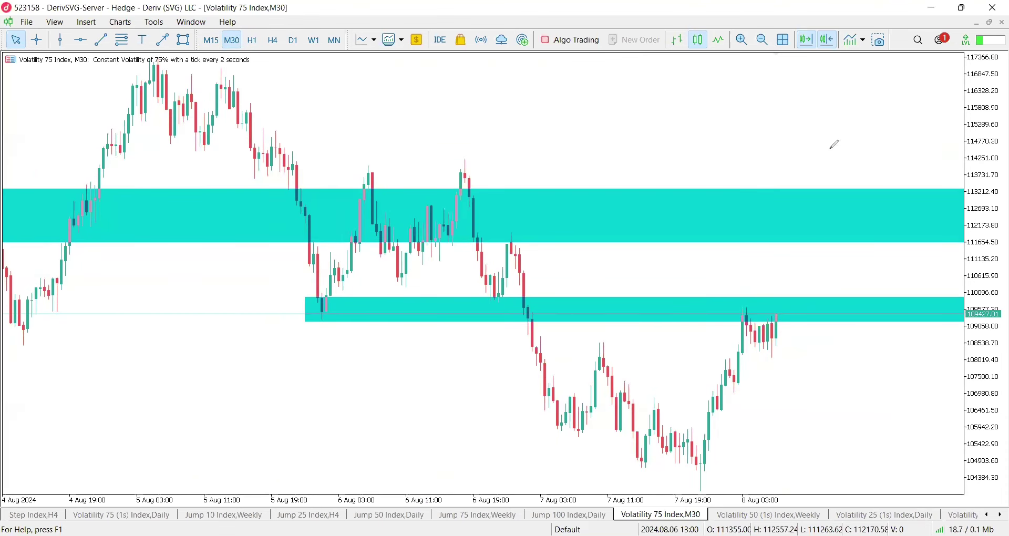
Step: Loop the recent rally and sketch up-then-down projection arrows and lines toward the lower zone
mouse_move(724, 402)
left_mouse_down()
mouse_move(728, 364)
mouse_move(738, 387)
mouse_move(742, 313)
mouse_move(790, 334)
left_mouse_up()
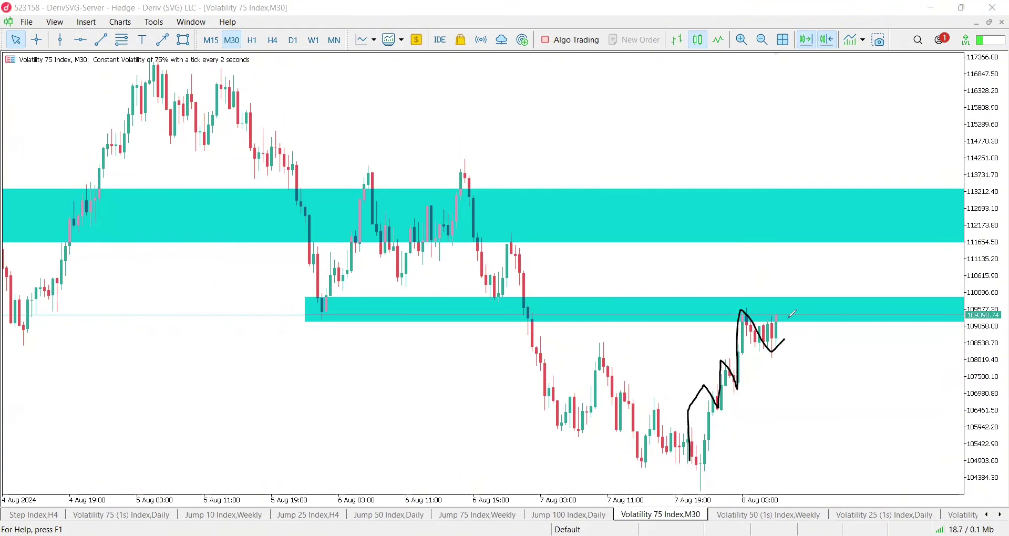
mouse_move(784, 297)
left_mouse_down()
mouse_move(714, 339)
mouse_move(722, 463)
mouse_move(790, 333)
left_mouse_up()
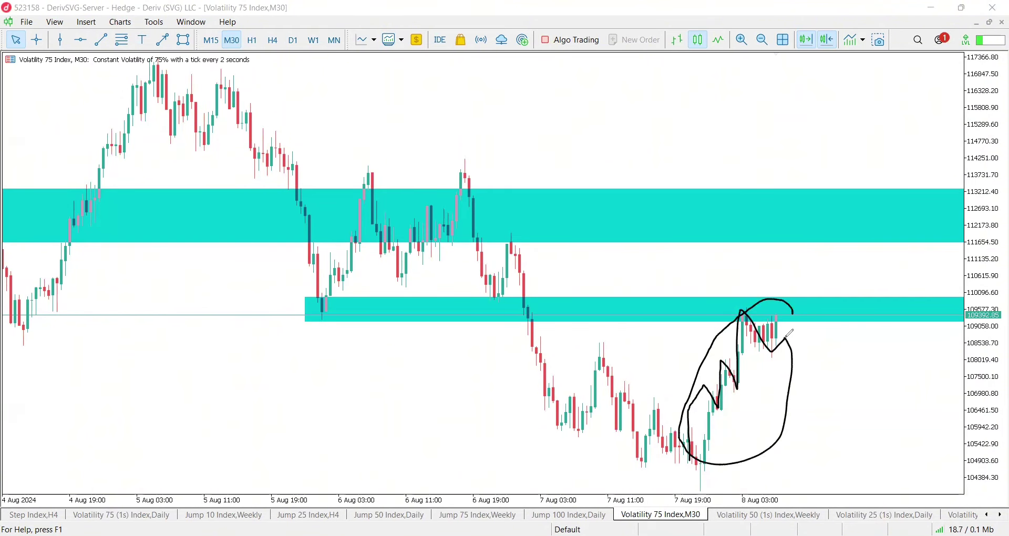
left_click_drag(874, 440, 877, 428)
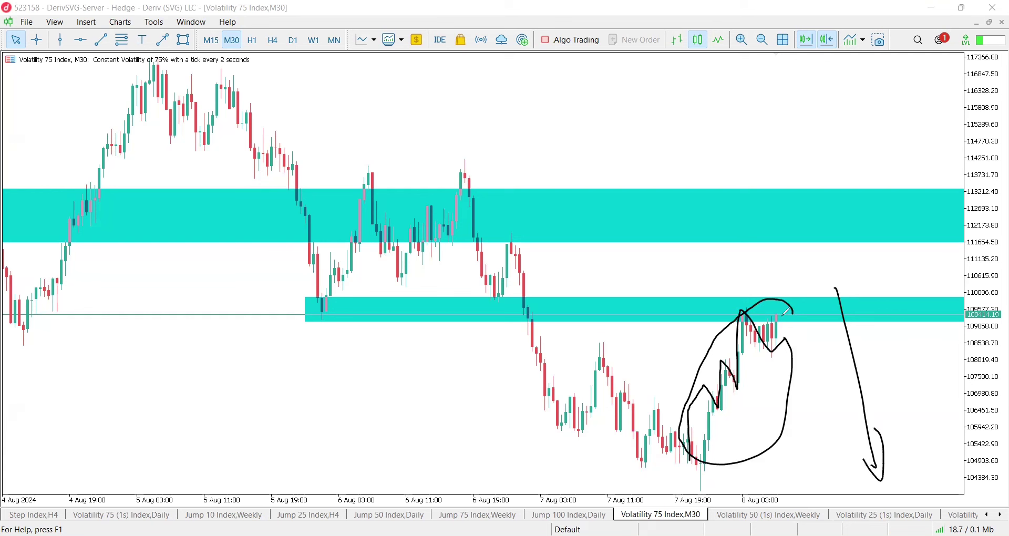
mouse_move(781, 321)
left_mouse_down()
mouse_move(788, 243)
mouse_move(806, 253)
left_mouse_up()
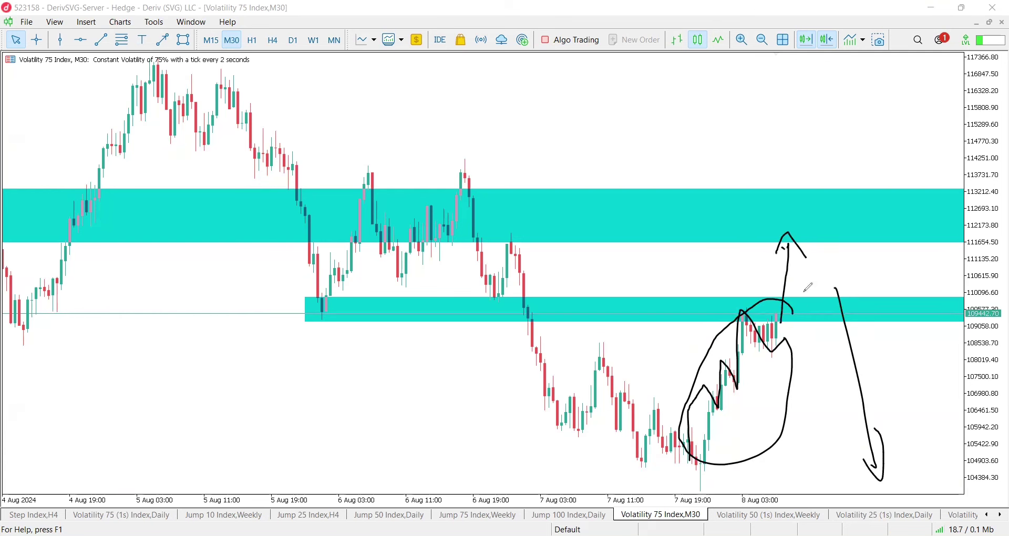
mouse_move(787, 247)
left_mouse_down()
mouse_move(860, 302)
mouse_move(862, 320)
left_mouse_up()
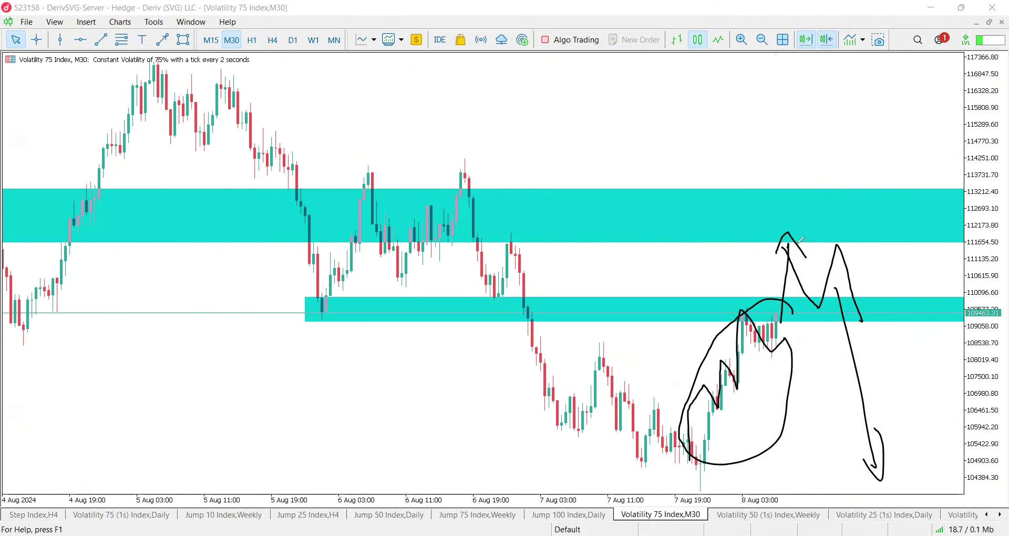
mouse_move(800, 240)
left_mouse_down()
mouse_move(861, 298)
mouse_move(912, 397)
mouse_move(916, 463)
left_mouse_up()
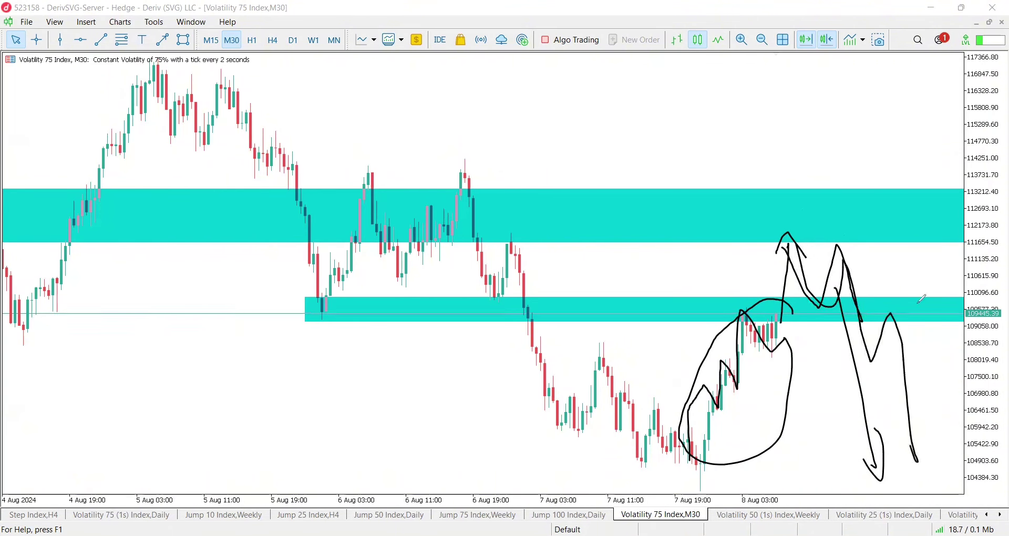
left_click_drag(821, 295, 935, 305)
left_click_drag(856, 369, 936, 359)
mouse_move(919, 314)
left_mouse_down()
mouse_move(920, 368)
mouse_move(987, 494)
left_mouse_up()
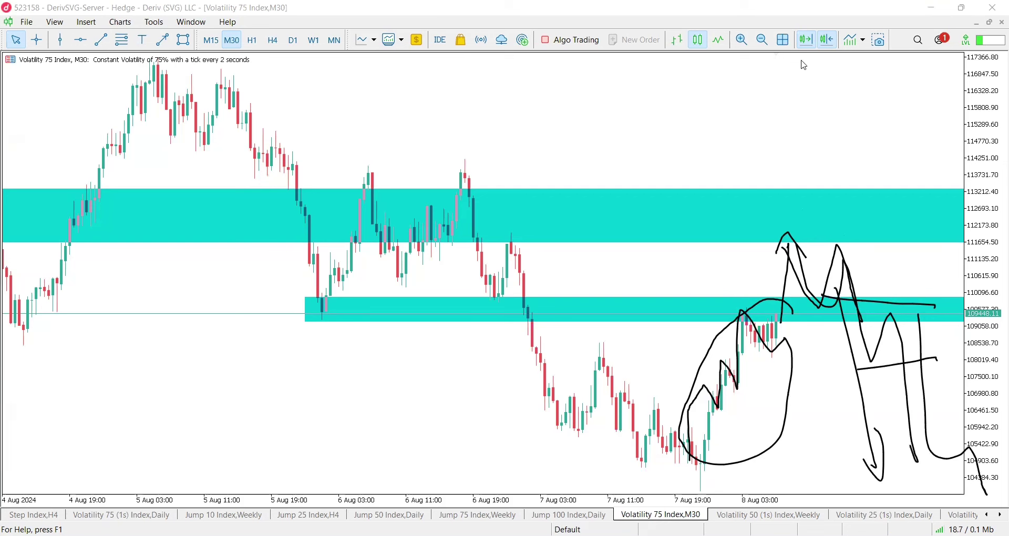
Step: Zoom out and place a red horizontal level just above the recent lows
left_click(762, 39)
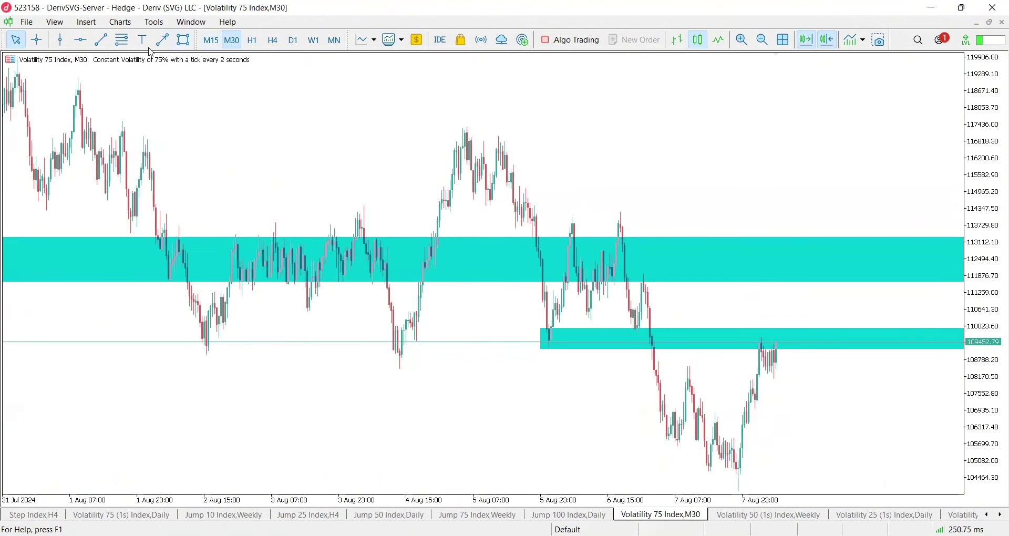
left_click(80, 40)
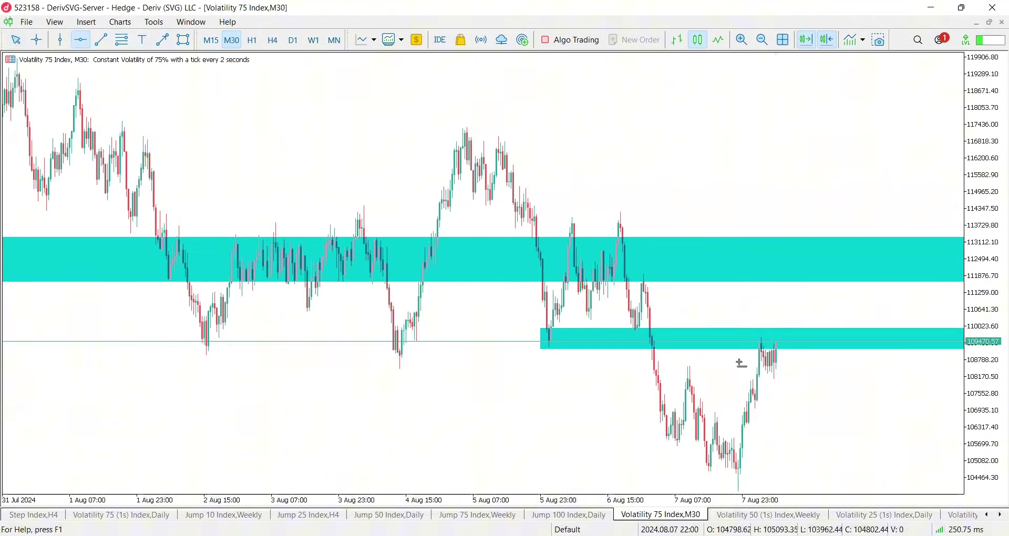
left_click(737, 439)
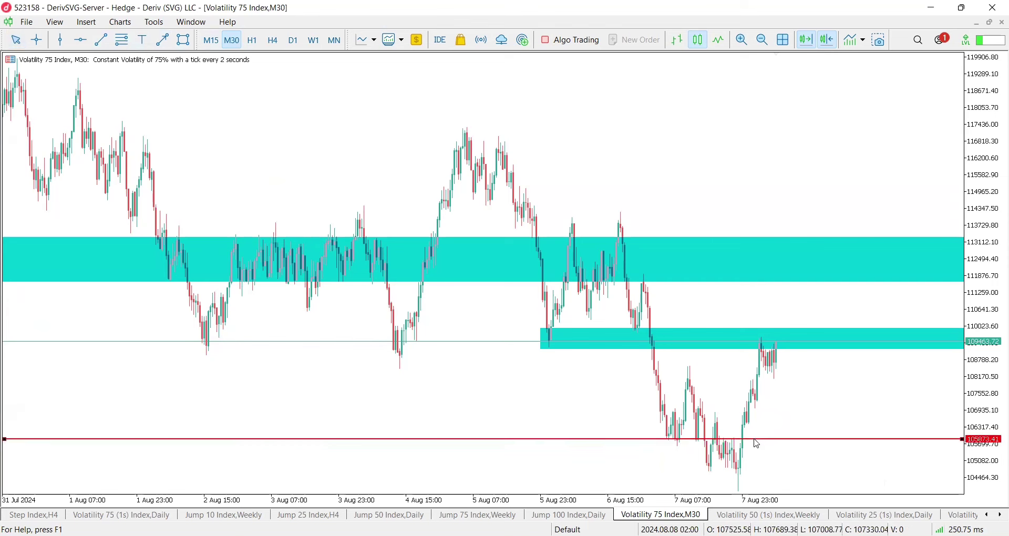
Step: Add a red level at the daily low 104203.29 on D1, then lower the upper level on H4
left_click(293, 39)
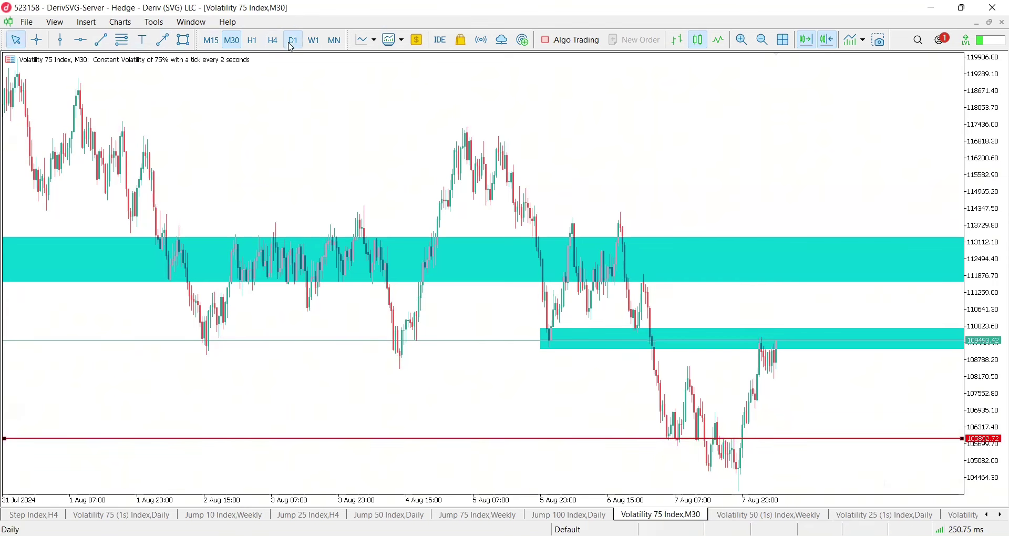
left_click(740, 40)
left_click(741, 40)
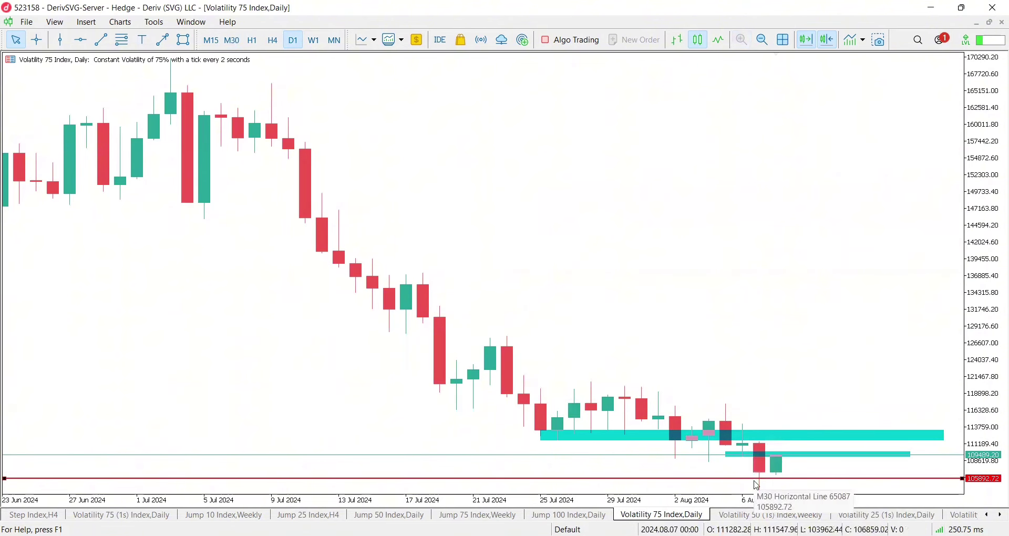
left_click(81, 41)
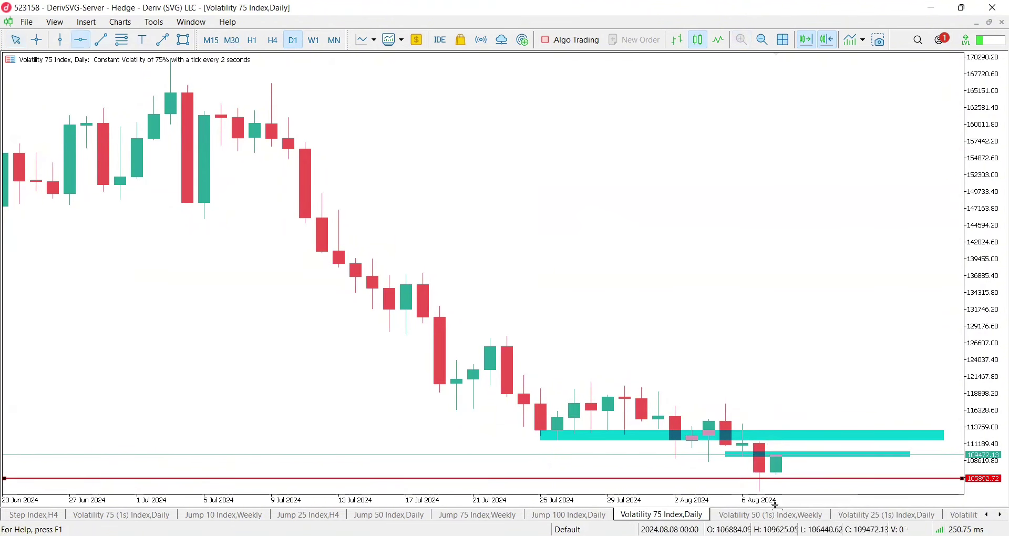
left_click(761, 489)
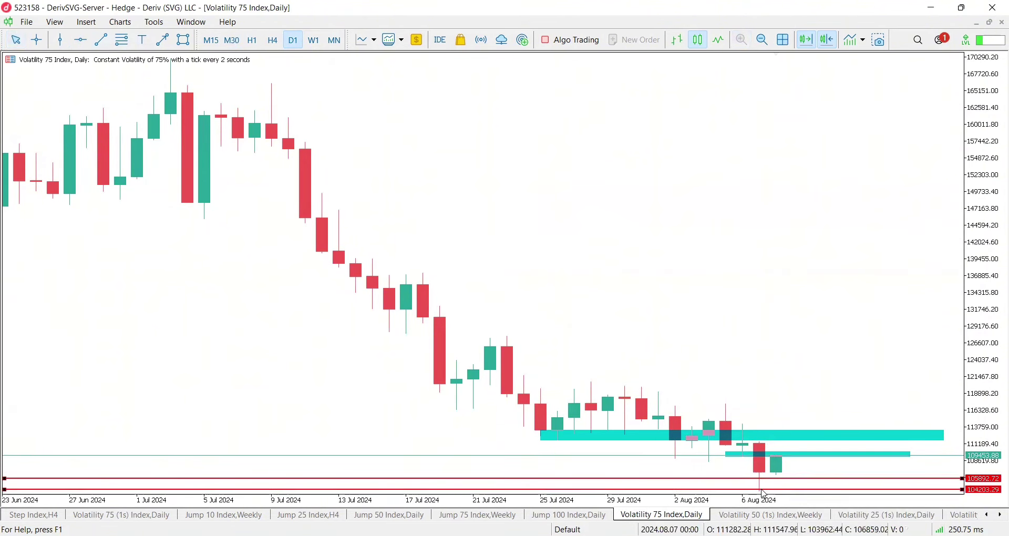
left_click(273, 41)
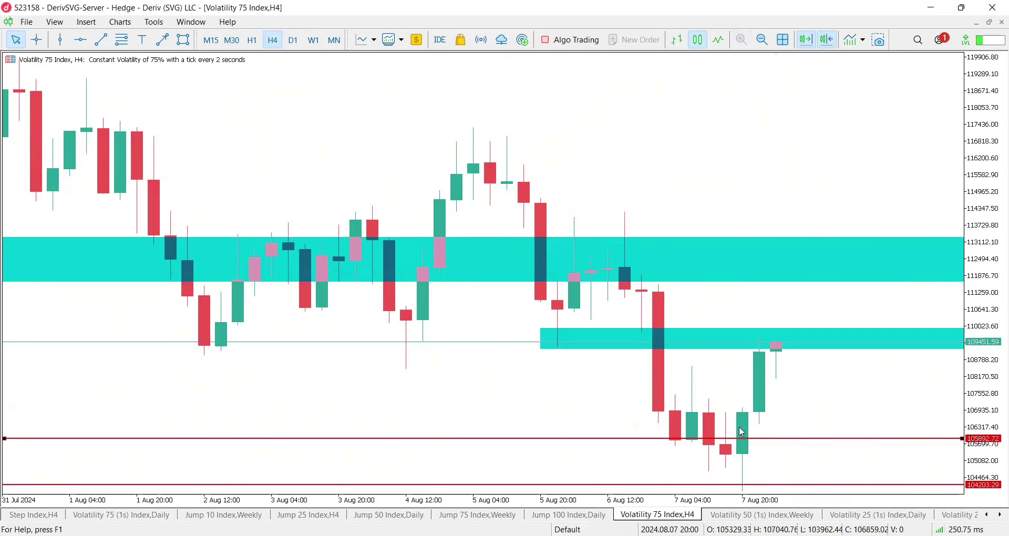
left_click_drag(743, 445, 746, 446)
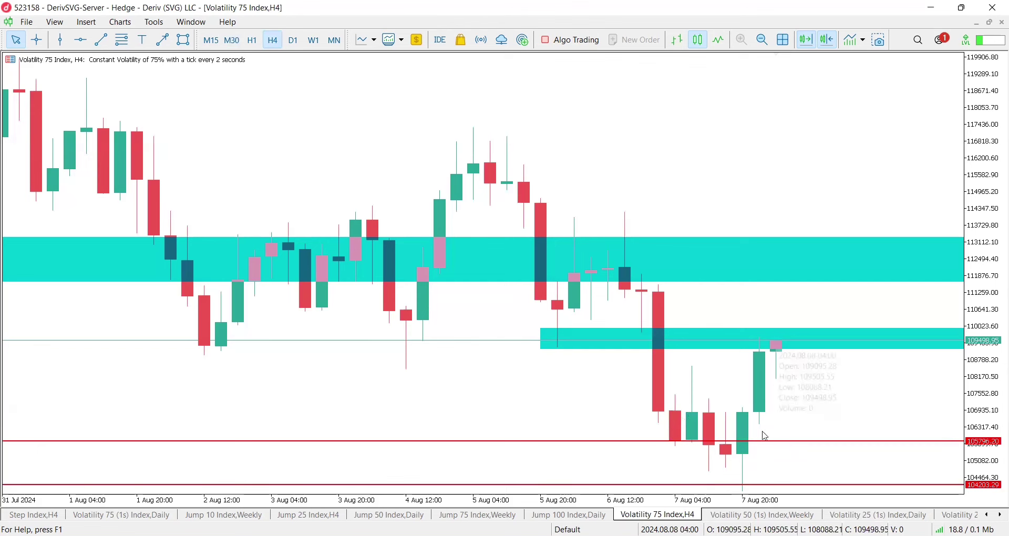
Step: On a zoomed-out H1 chart, sketch the bounce off the red level and the rally into the cyan zone
type("H1")
key("Return")
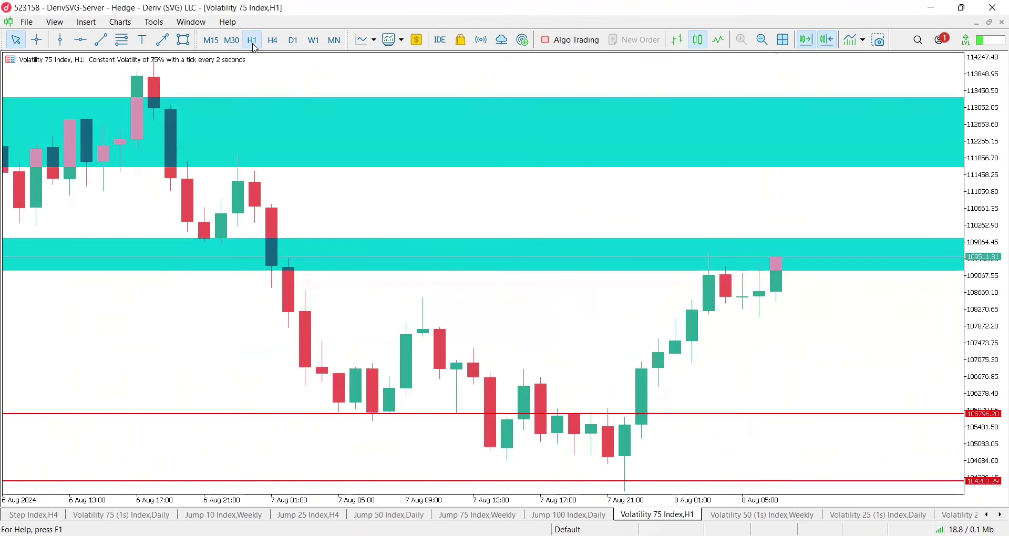
left_click(763, 41)
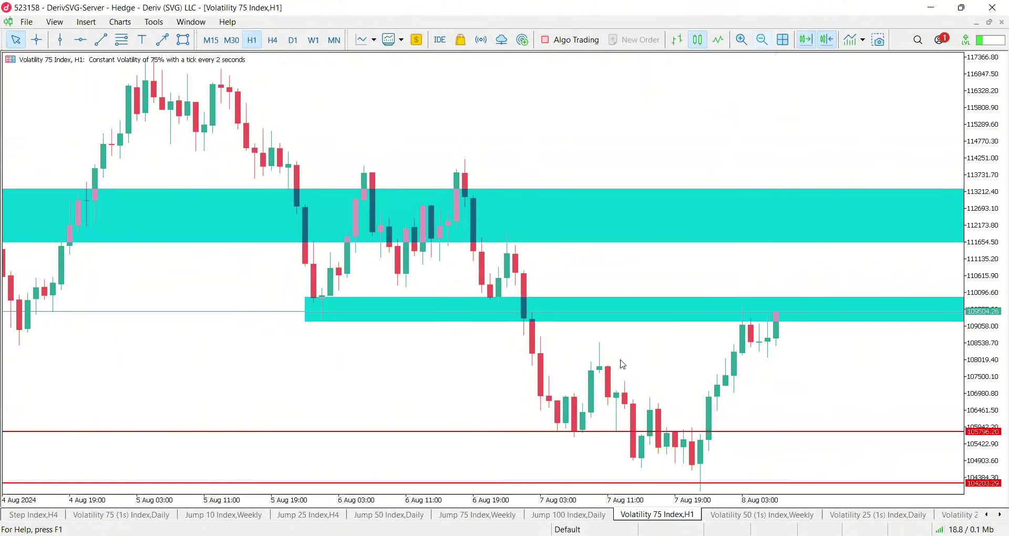
left_click_drag(587, 436, 590, 352)
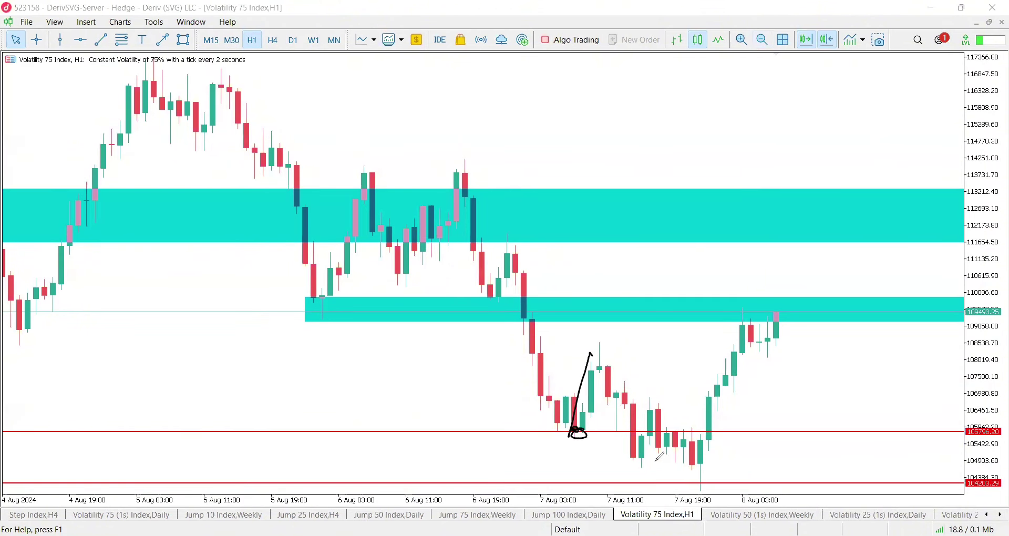
mouse_move(635, 457)
left_mouse_down()
mouse_move(653, 400)
mouse_move(663, 441)
mouse_move(692, 428)
left_mouse_up()
left_click_drag(699, 466, 750, 310)
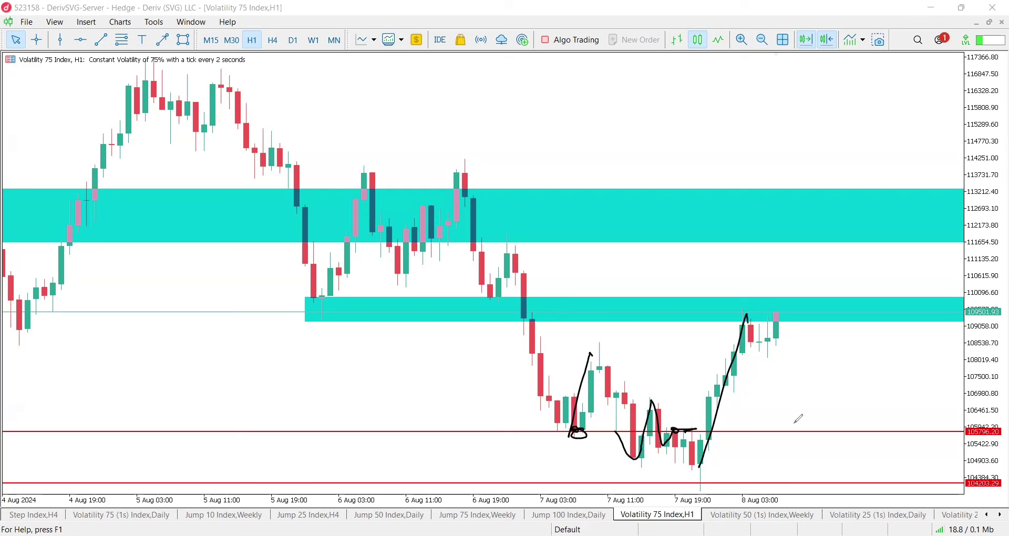
mouse_move(794, 423)
left_mouse_down()
mouse_move(824, 421)
mouse_move(791, 426)
left_mouse_up()
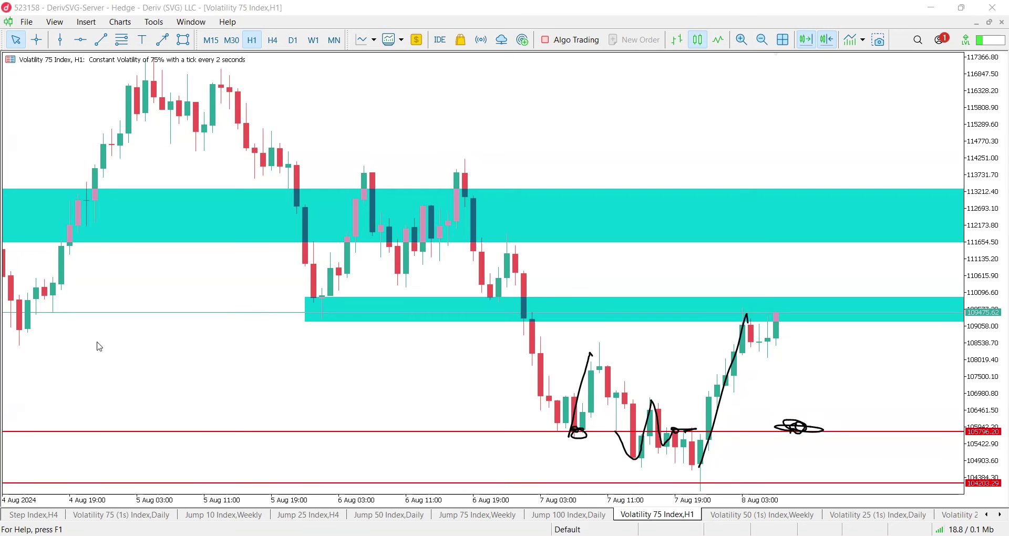
Step: On M30, raise the upper red level to 105873.41 and draw small cyan boxes on the latest rally
left_click(232, 40)
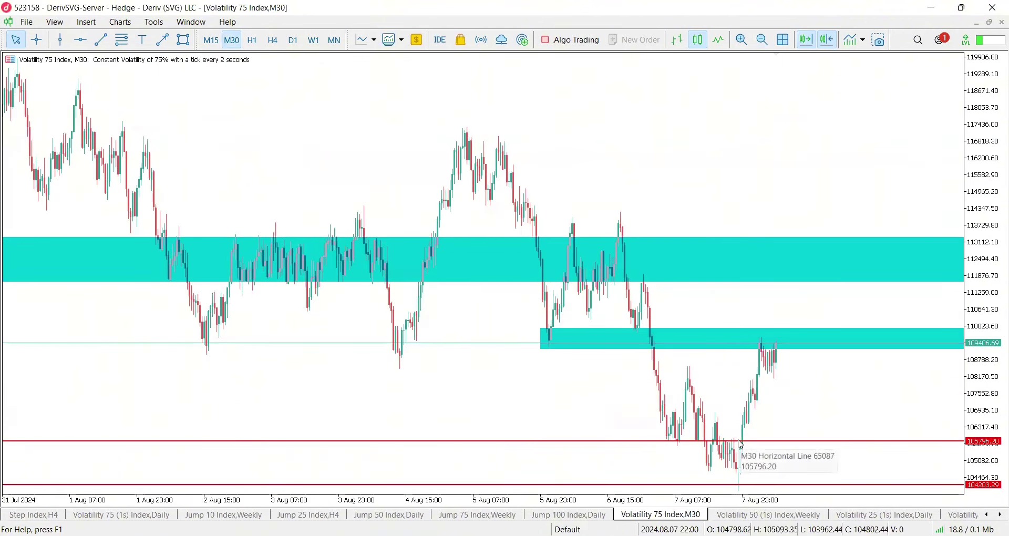
left_click_drag(740, 444, 743, 444)
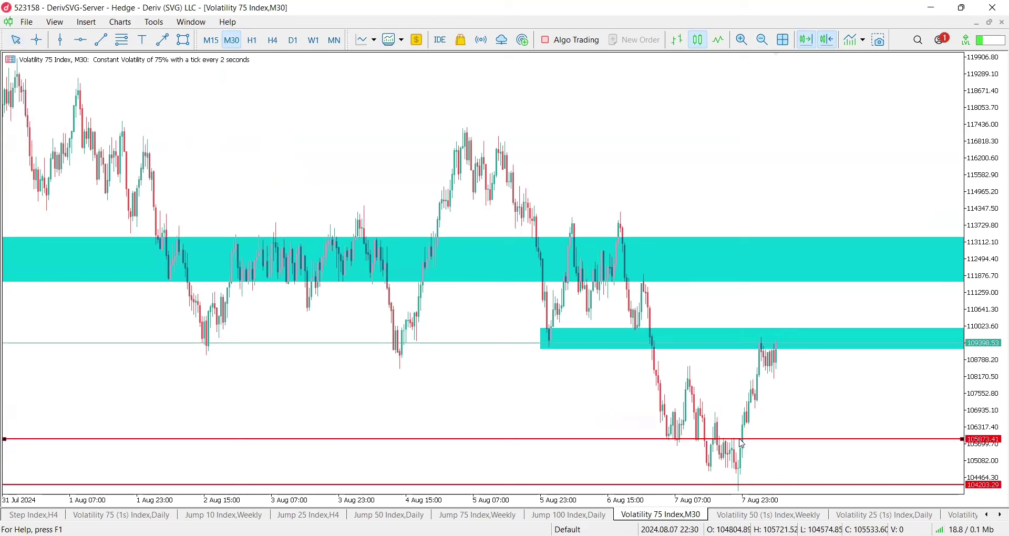
left_click(184, 40)
left_click_drag(742, 412, 811, 379)
left_click(183, 40)
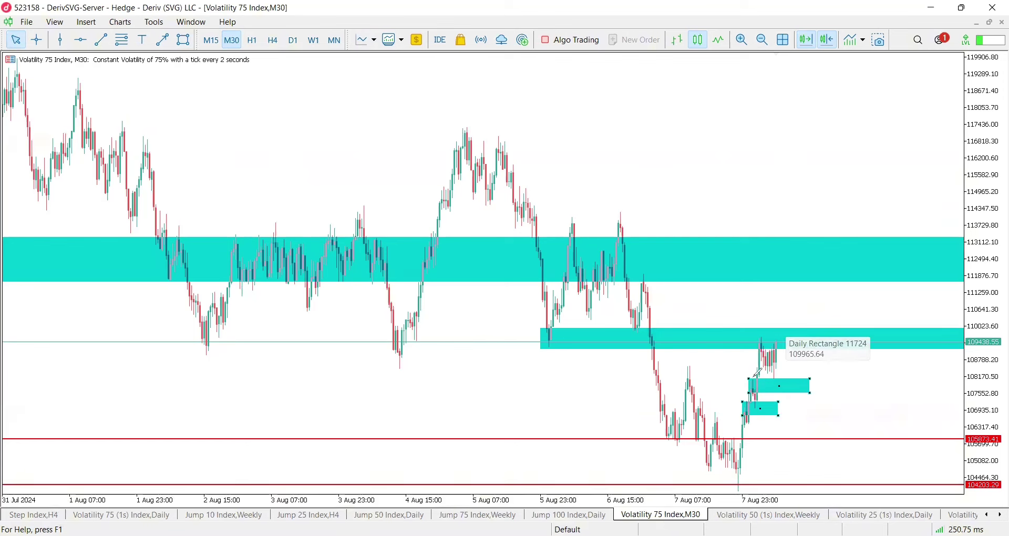
Step: Sketch an up-then-down projection circling the lows and red levels, then erase it and both small cyan boxes
mouse_move(739, 425)
left_mouse_down()
mouse_move(801, 317)
mouse_move(815, 333)
left_mouse_up()
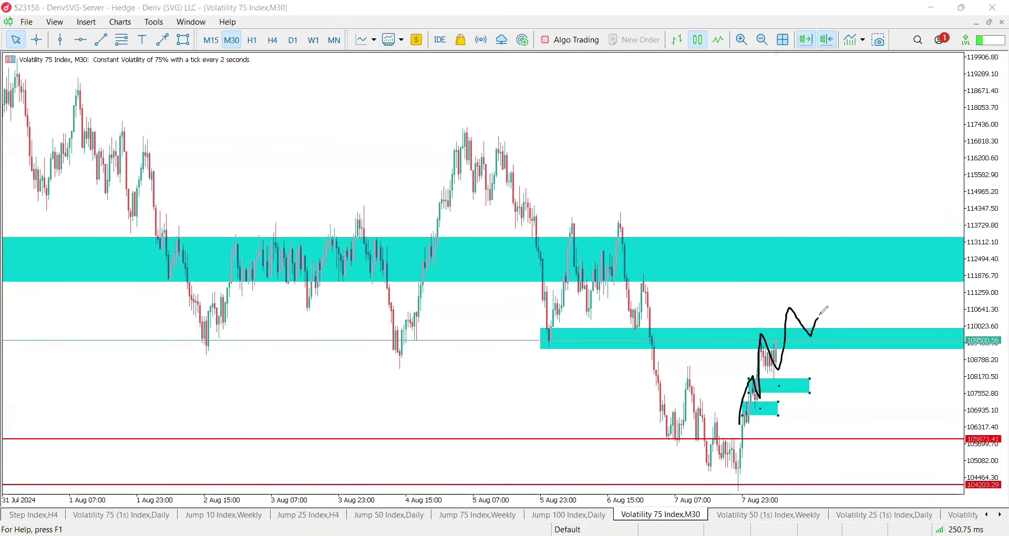
mouse_move(793, 302)
left_mouse_down()
mouse_move(828, 315)
mouse_move(834, 361)
mouse_move(907, 420)
left_mouse_up()
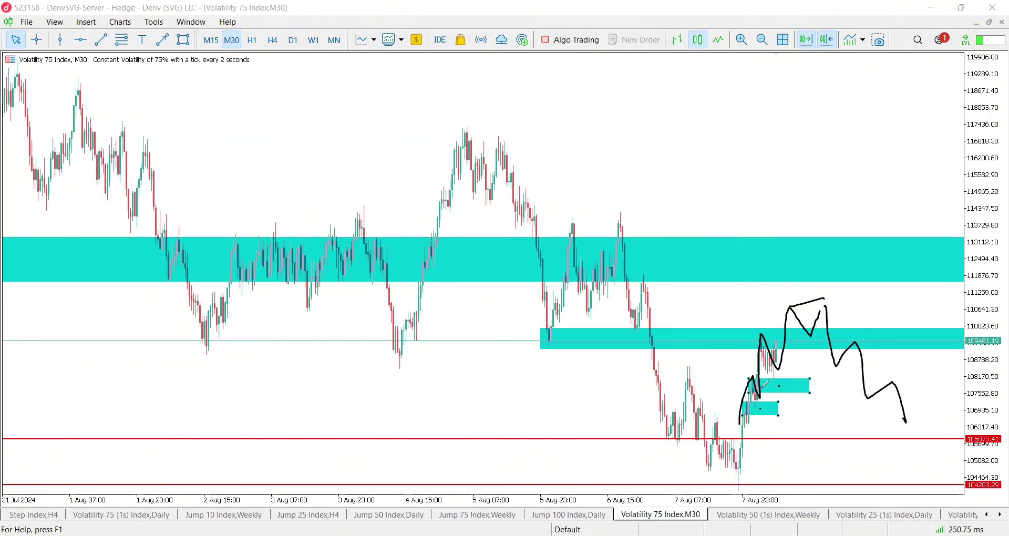
mouse_move(747, 432)
left_mouse_down()
mouse_move(725, 453)
mouse_move(748, 435)
left_mouse_up()
left_click_drag(905, 422, 917, 428)
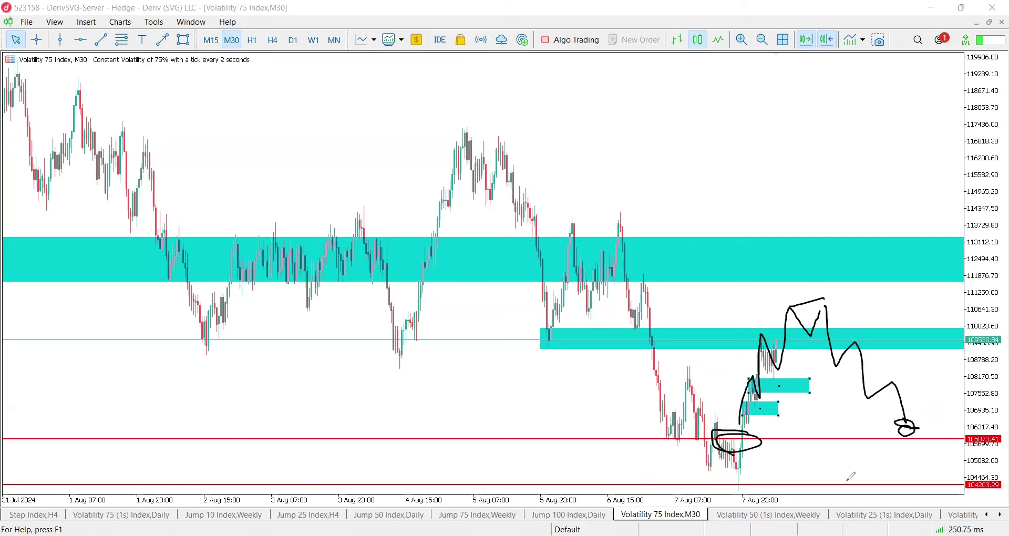
left_click_drag(933, 474, 929, 476)
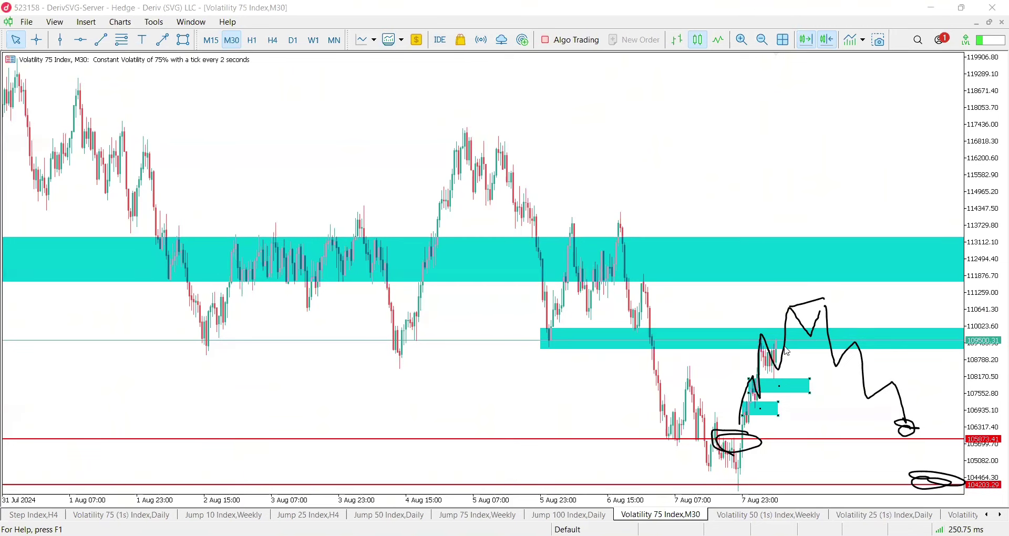
key("Escape")
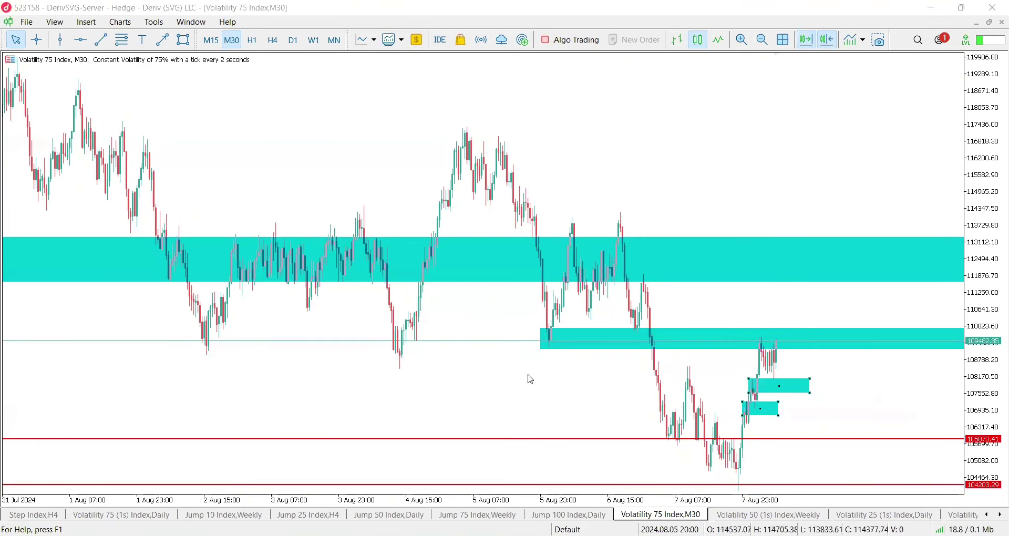
key("Delete")
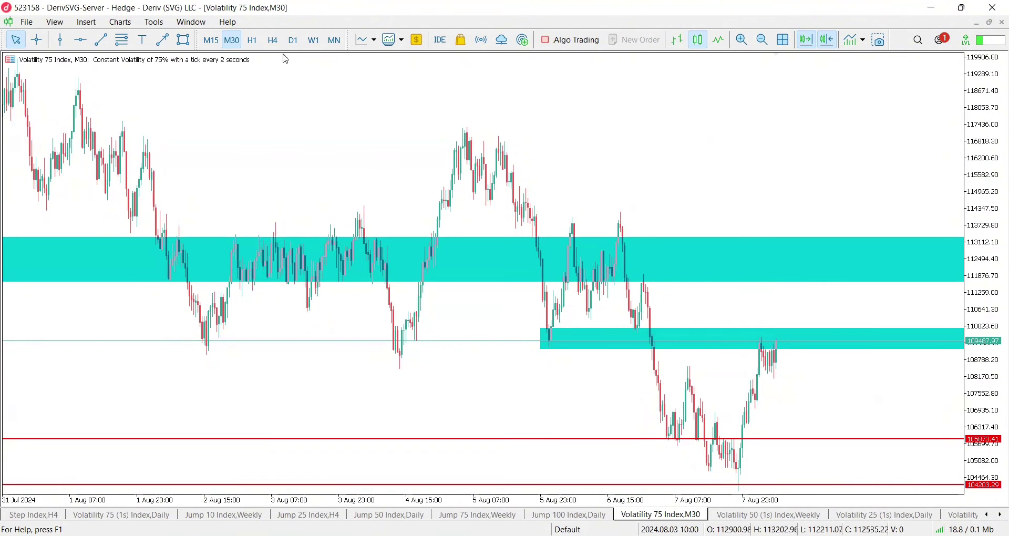
Step: Inspect H4 candles zoomed in and out, glance at weekly, and end on the daily chart
left_click(274, 40)
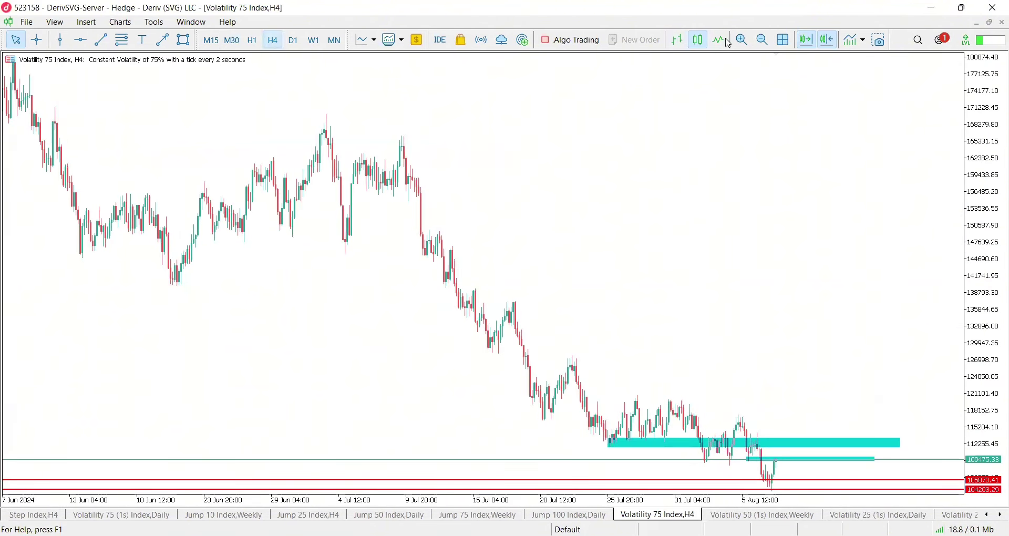
left_click(743, 43)
left_click(743, 42)
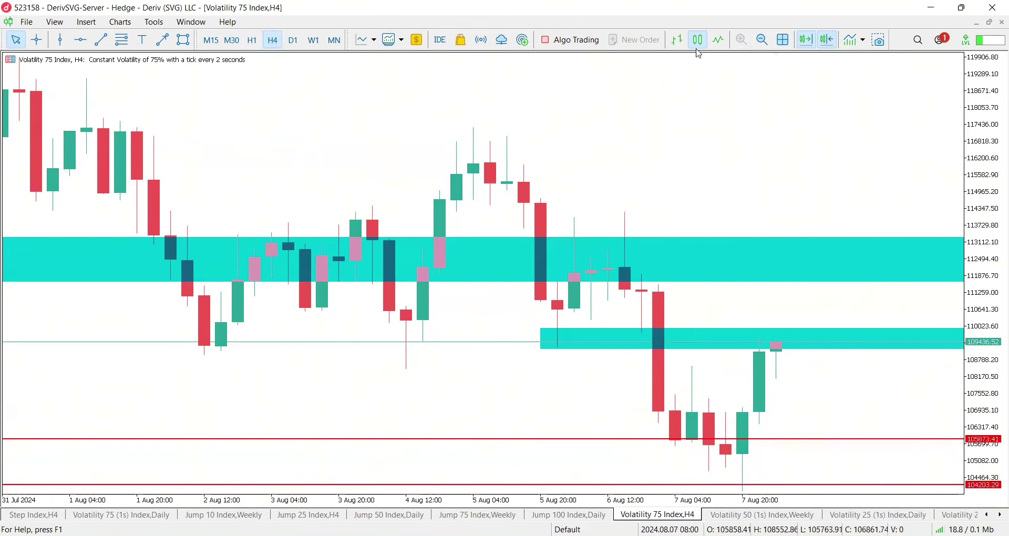
left_click(765, 42)
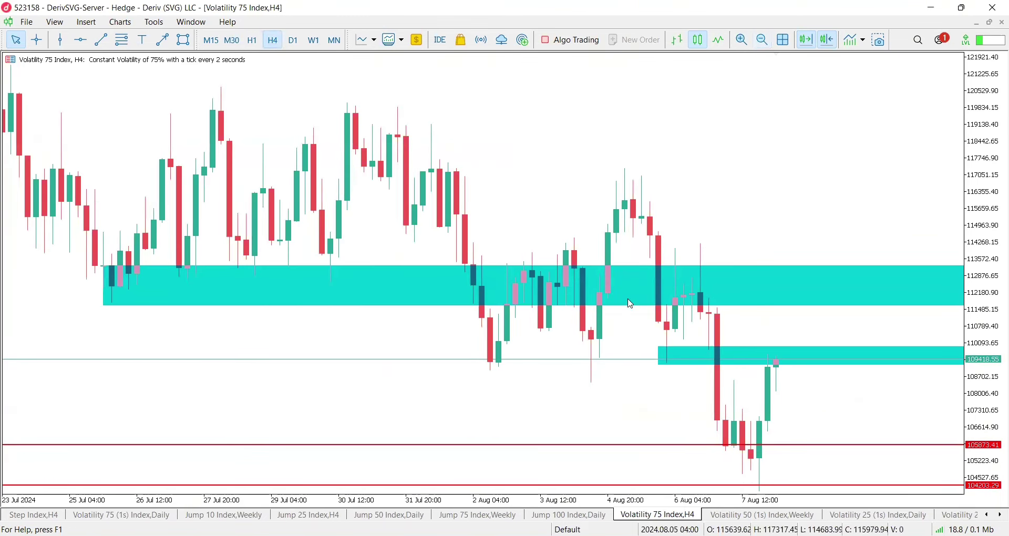
left_click(302, 45)
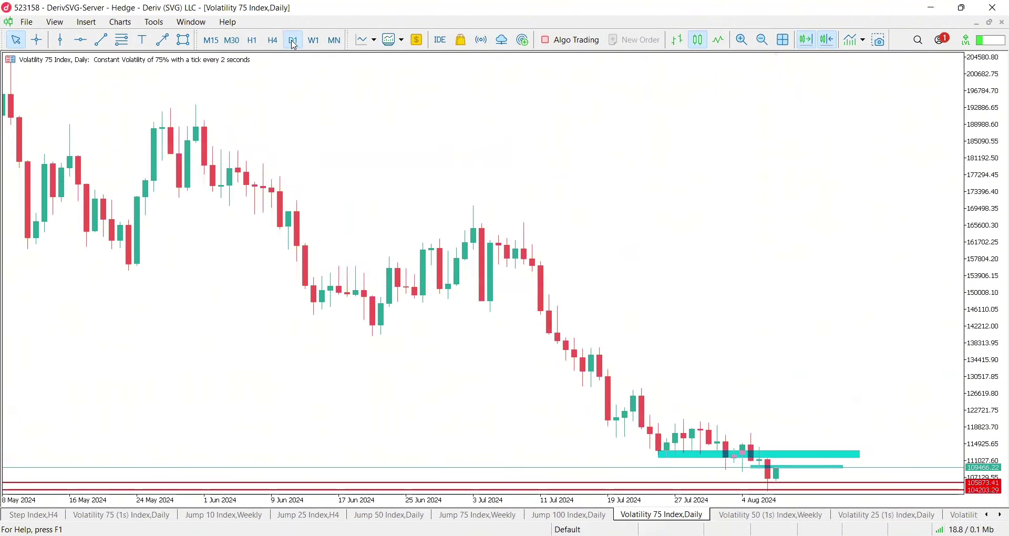
left_click(321, 46)
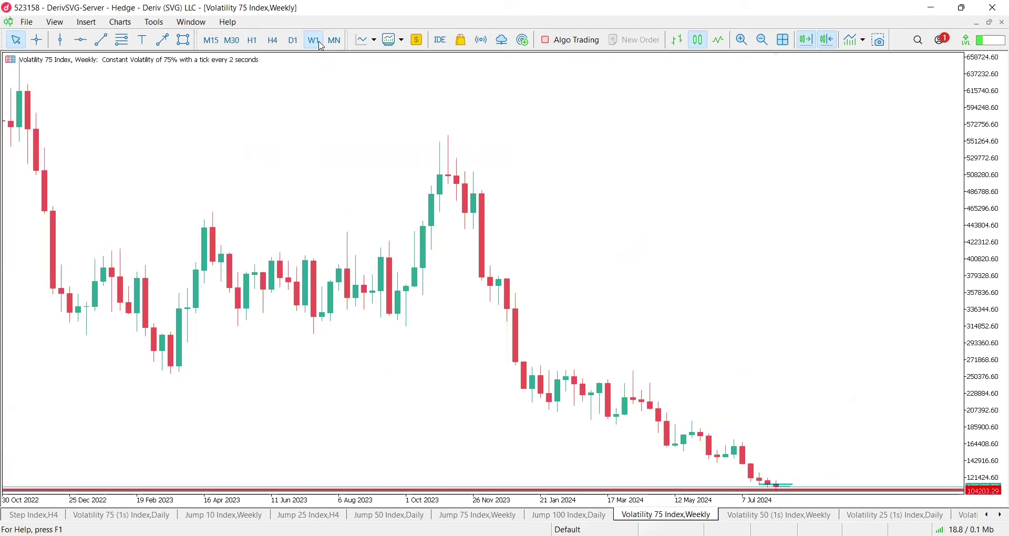
left_click(296, 45)
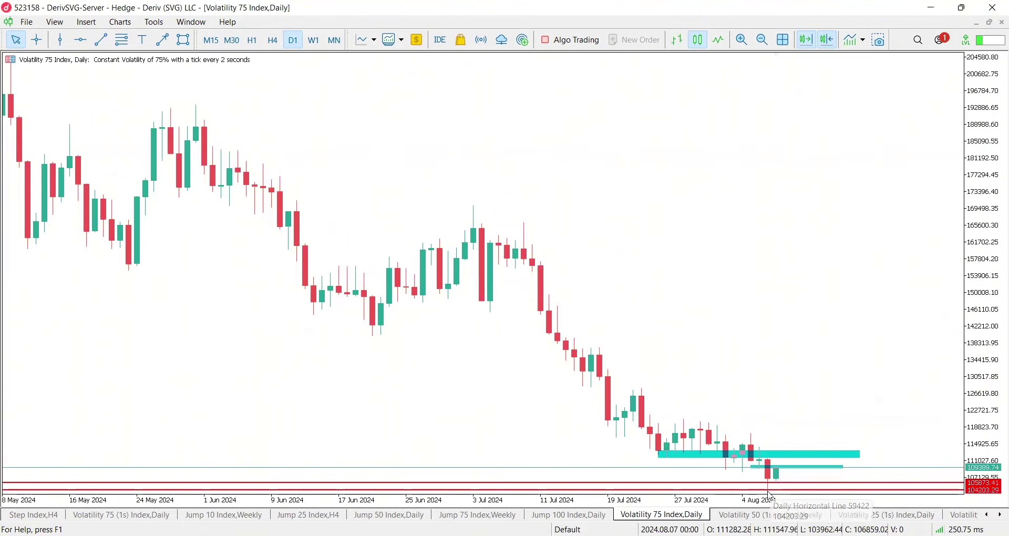
Step: Step through H4 and H1, sketching the rally from the 7 Aug low, then M30 and M15
left_click(273, 44)
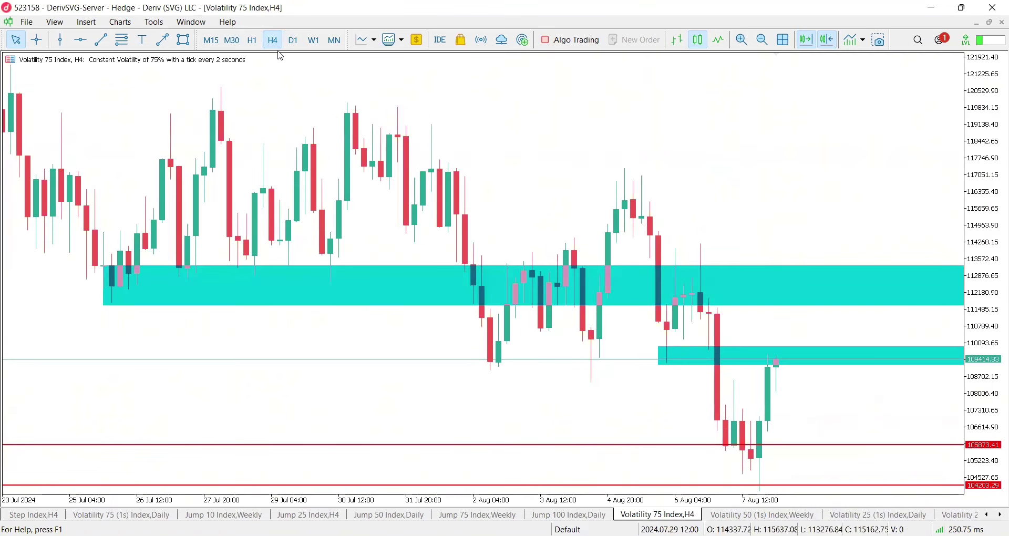
left_click(252, 41)
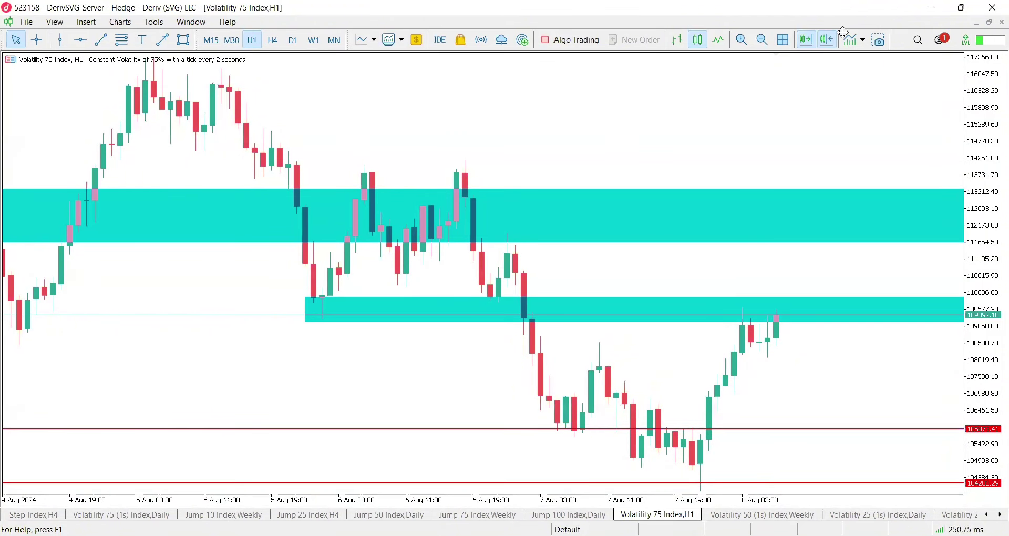
left_click_drag(689, 467, 746, 301)
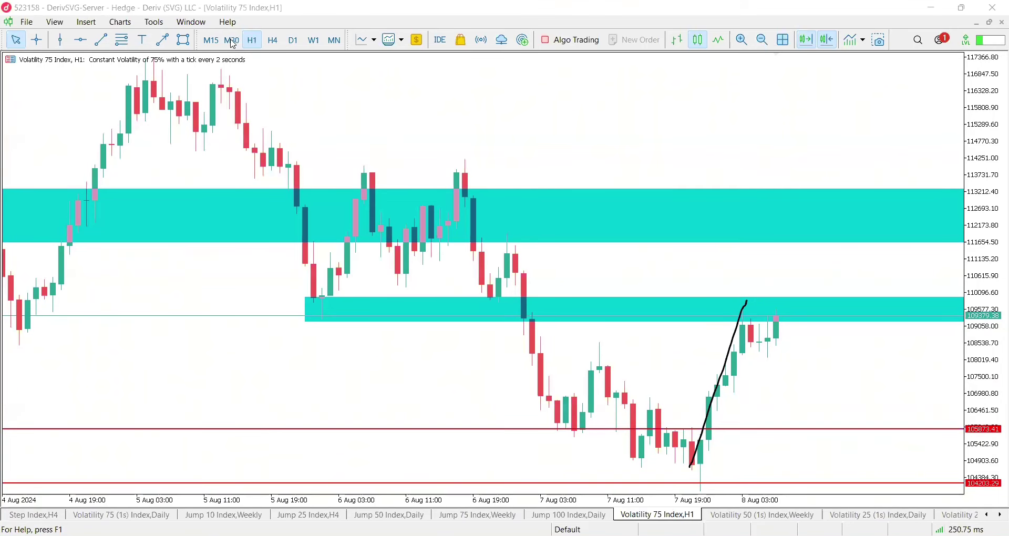
key("alt+3")
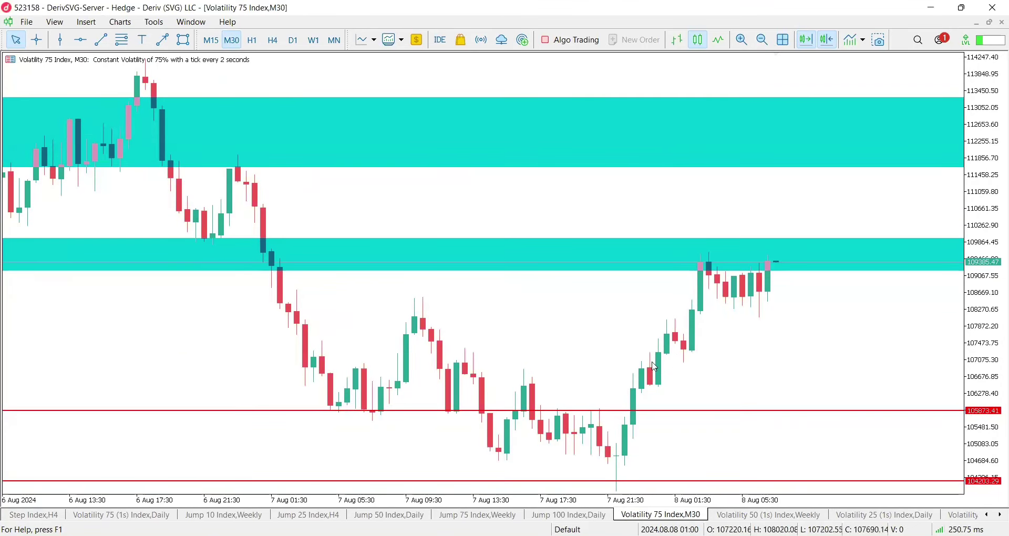
left_click(208, 44)
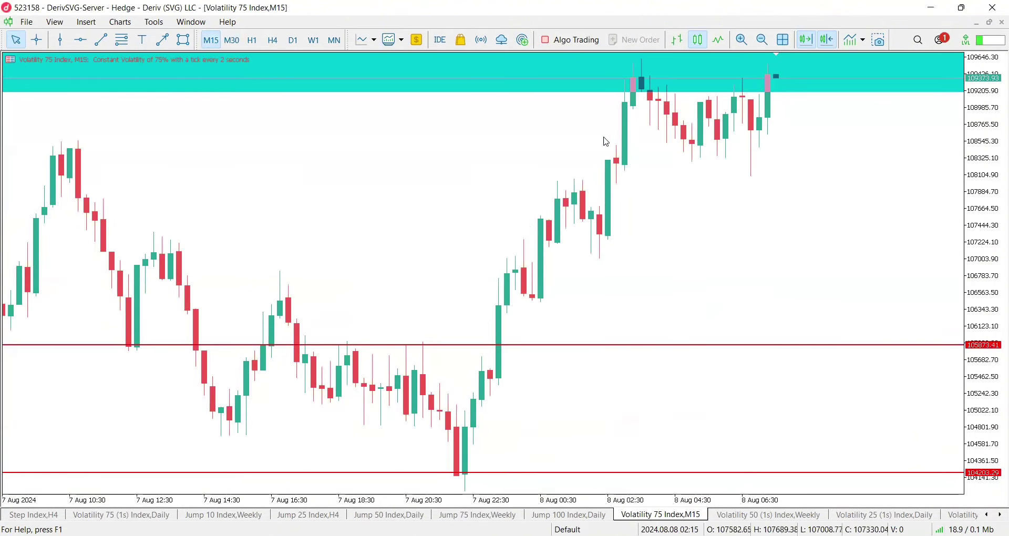
Step: Zoom out to 4 Aug, sketch rise-then-drop paths around the lower cyan zone, then clear them
left_click(761, 40)
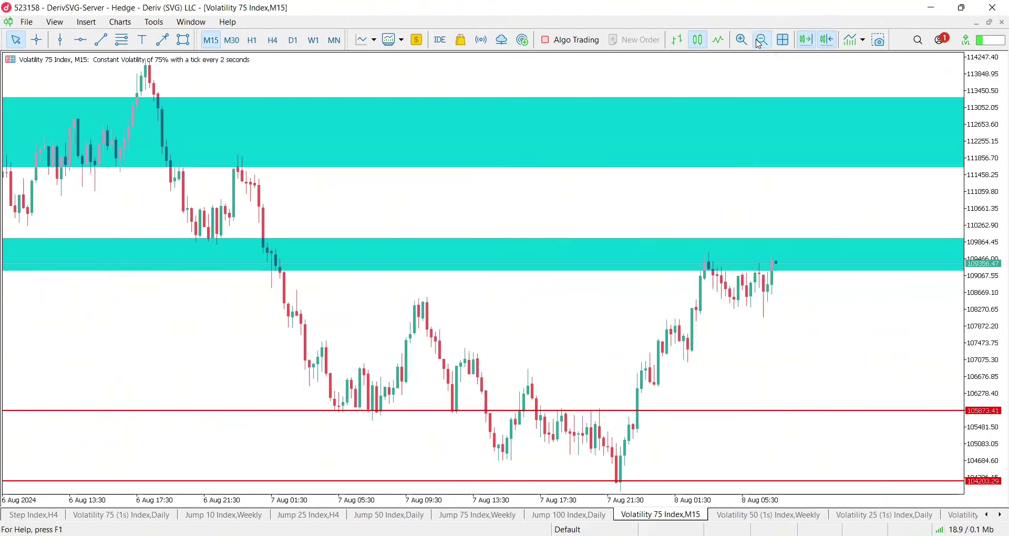
left_click(761, 40)
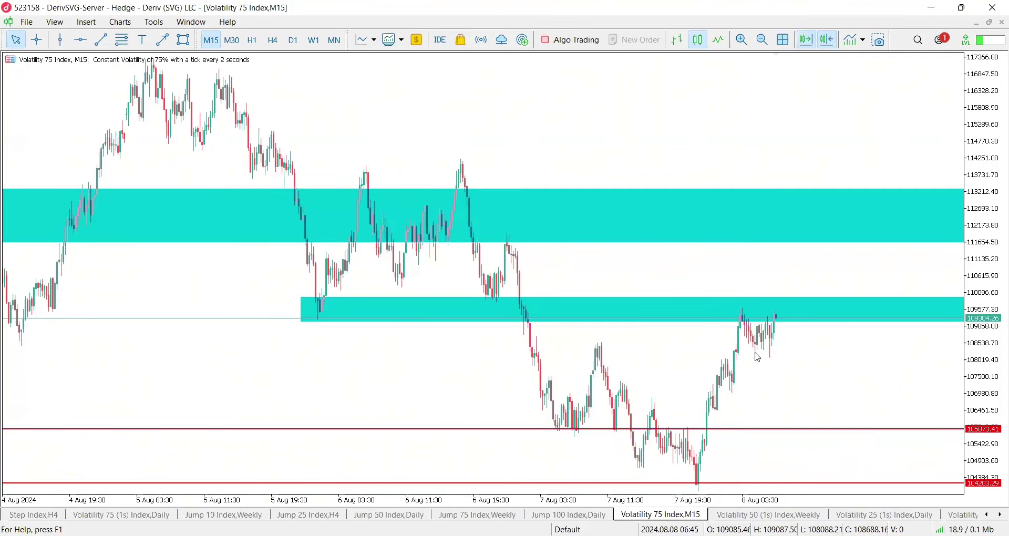
left_click_drag(719, 439, 782, 350)
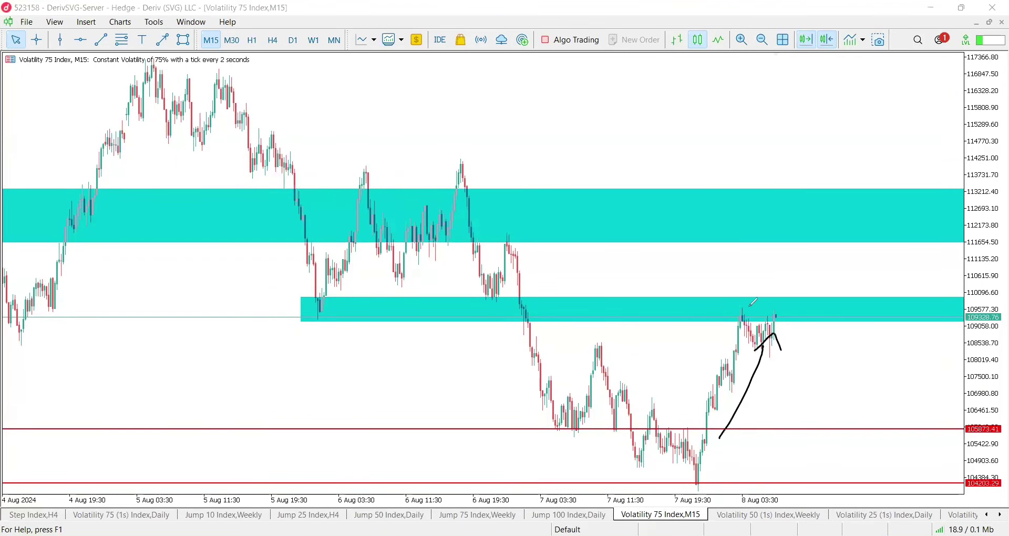
mouse_move(760, 304)
left_mouse_down()
mouse_move(742, 310)
mouse_move(840, 448)
left_mouse_up()
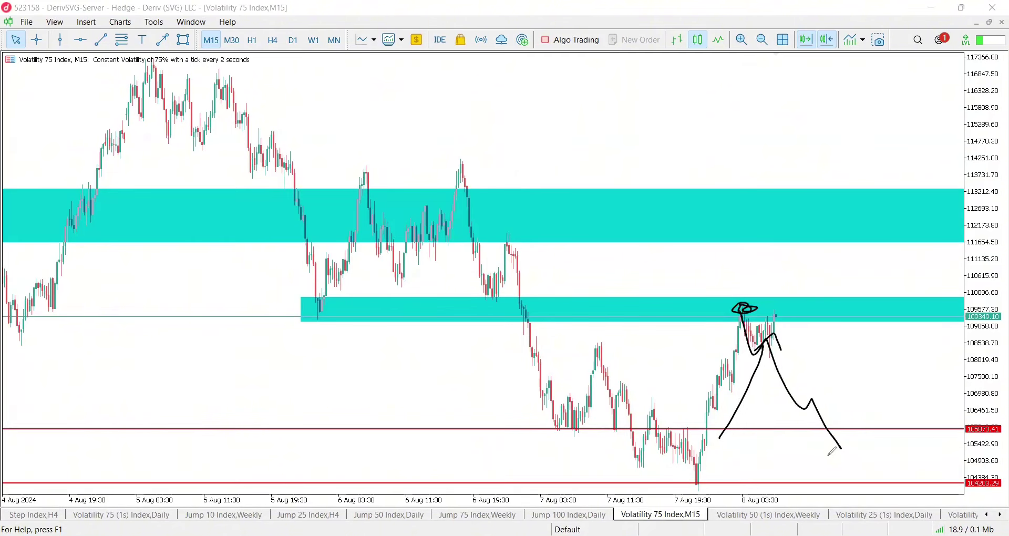
left_click_drag(737, 345, 849, 338)
mouse_move(756, 348)
left_mouse_down()
mouse_move(771, 255)
mouse_move(766, 274)
mouse_move(886, 460)
left_mouse_up()
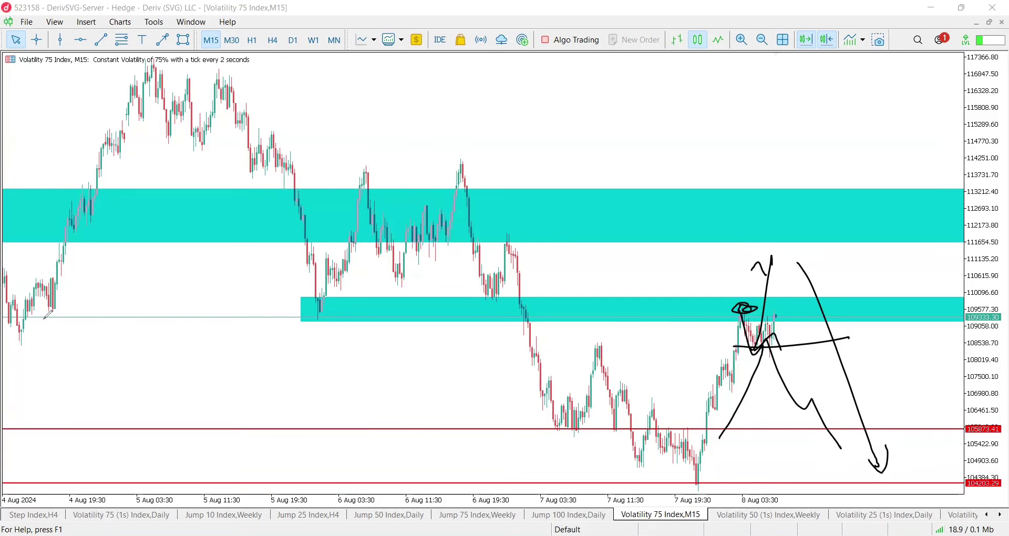
key("e")
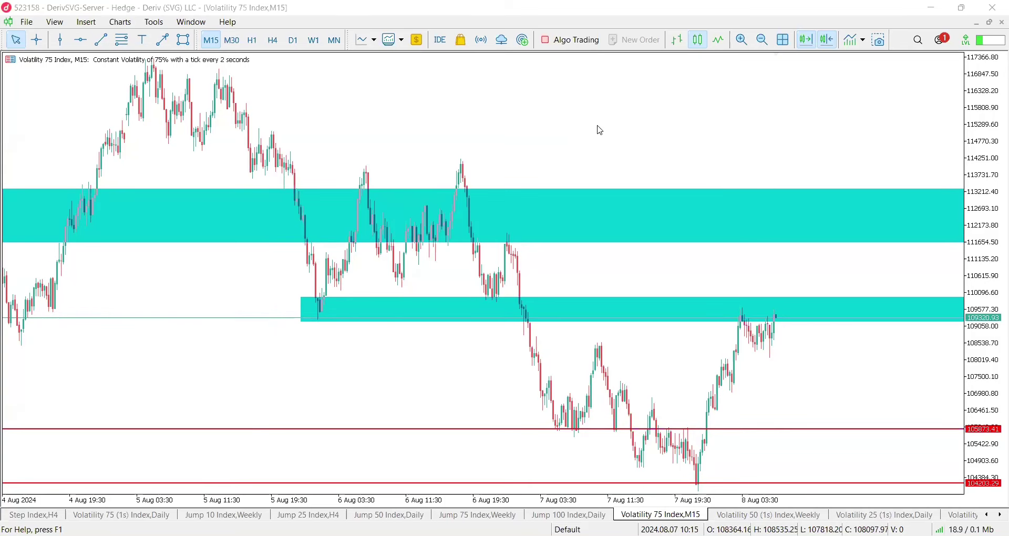
Step: On a zoomed-in D1 chart, sketch reactions at the cyan zones, then add a red level at 117372.38
left_click(293, 40)
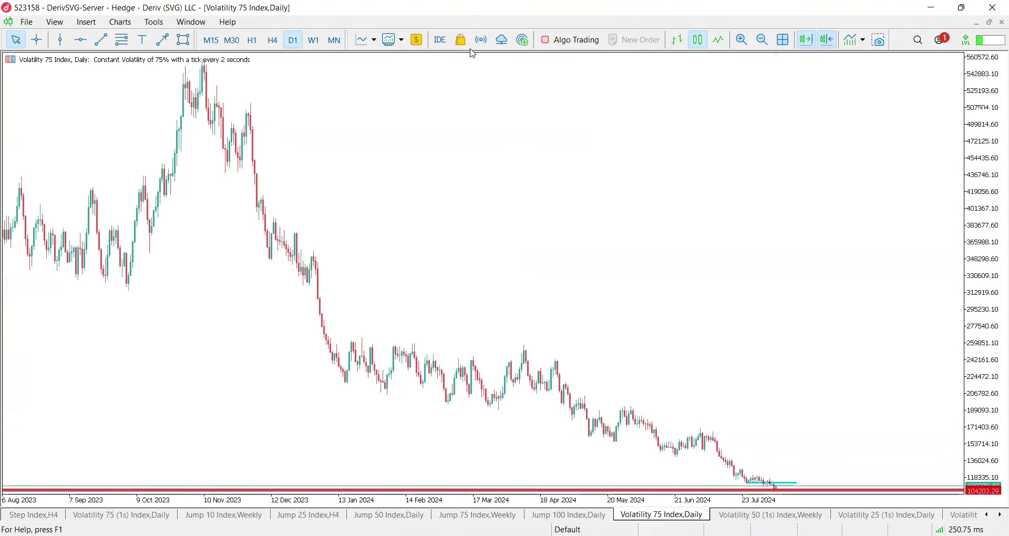
left_click(741, 40)
left_click(741, 40)
left_click(742, 40)
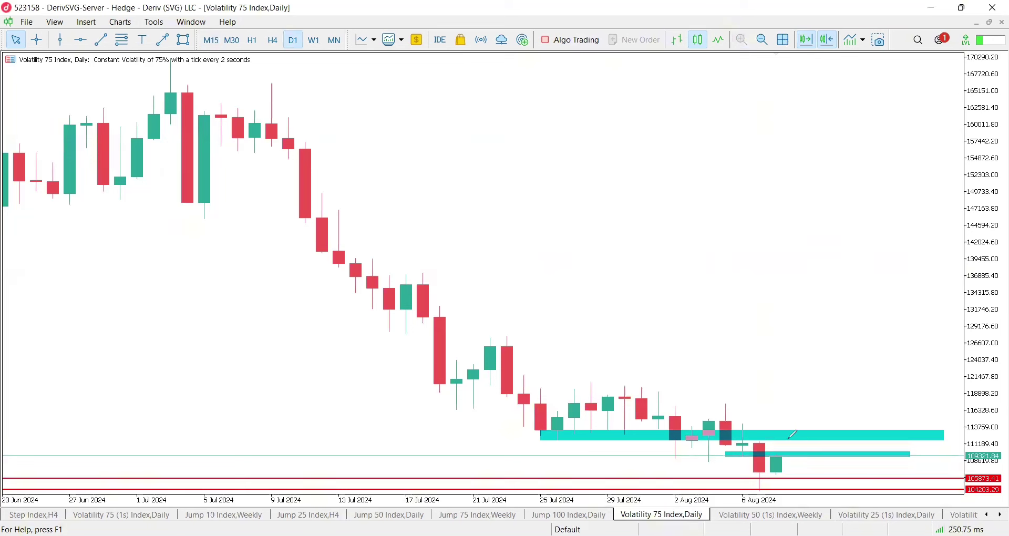
mouse_move(776, 457)
left_mouse_down()
mouse_move(811, 434)
mouse_move(830, 335)
left_mouse_up()
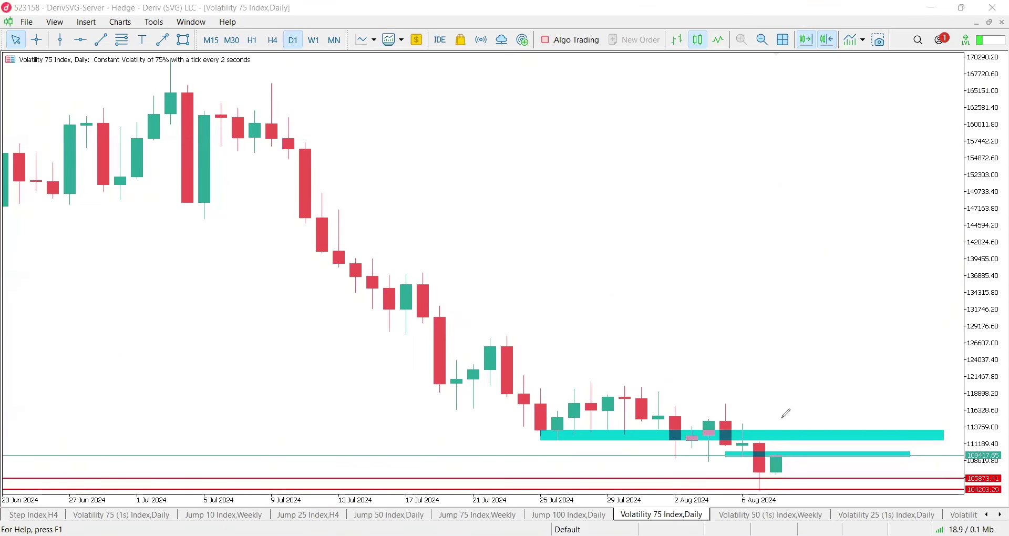
mouse_move(781, 418)
left_mouse_down()
mouse_move(811, 430)
mouse_move(794, 453)
mouse_move(812, 453)
mouse_move(785, 453)
left_mouse_up()
mouse_move(779, 456)
left_mouse_down()
mouse_move(807, 405)
mouse_move(838, 436)
mouse_move(844, 387)
left_mouse_up()
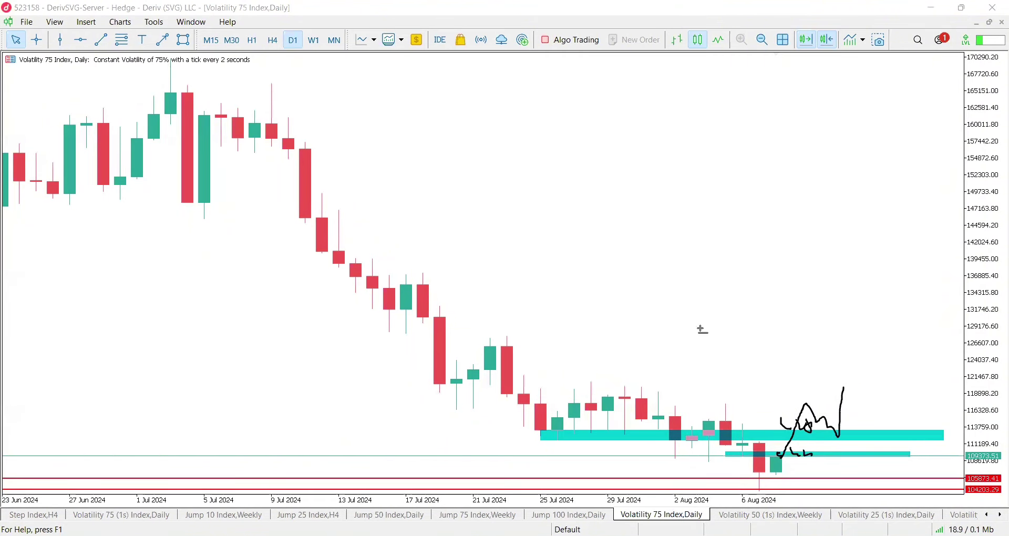
mouse_move(706, 388)
left_mouse_down()
mouse_move(725, 398)
mouse_move(747, 391)
mouse_move(770, 421)
mouse_move(771, 409)
left_mouse_up()
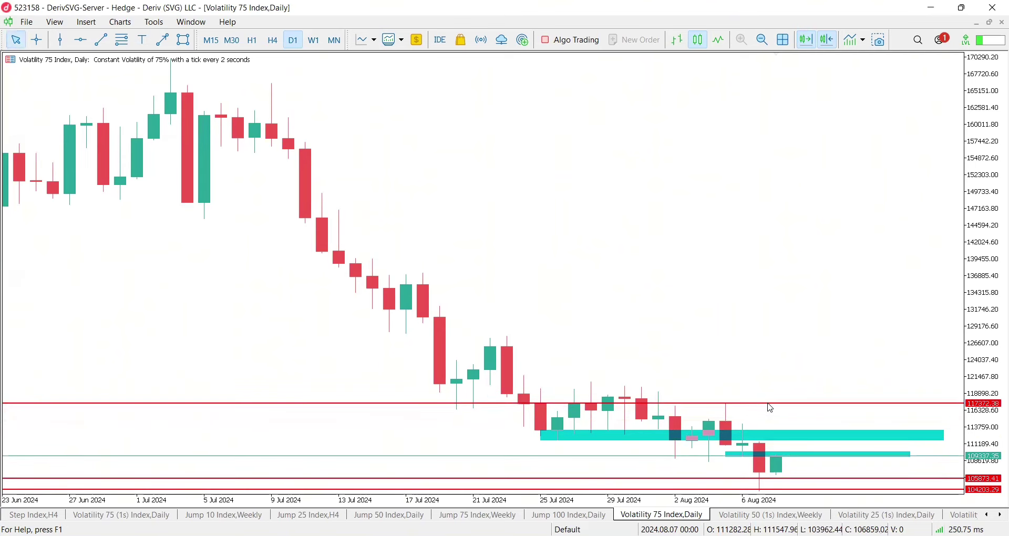
Step: On H4, place a red horizontal level and drag it to 115235.35
left_click(272, 40)
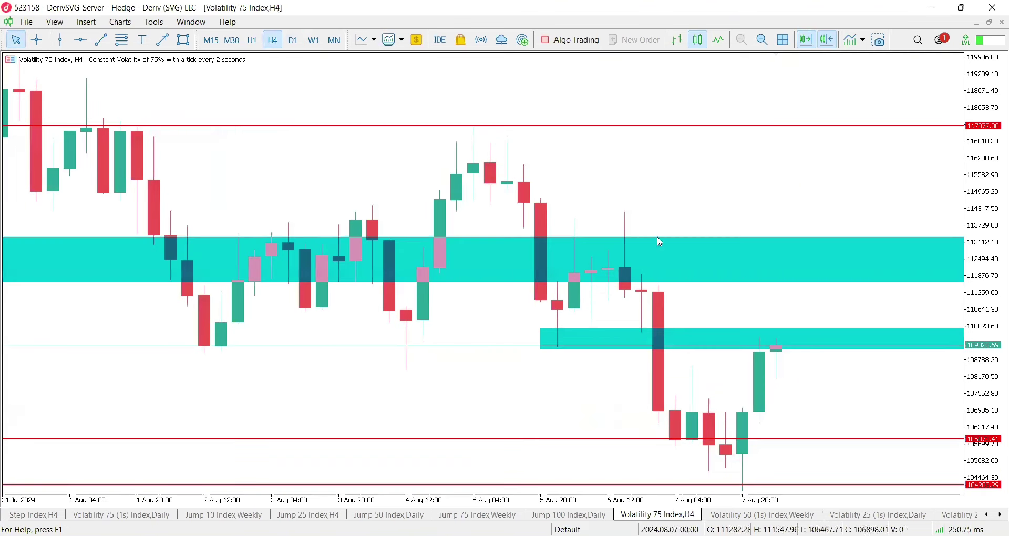
left_click(80, 40)
left_click(526, 181)
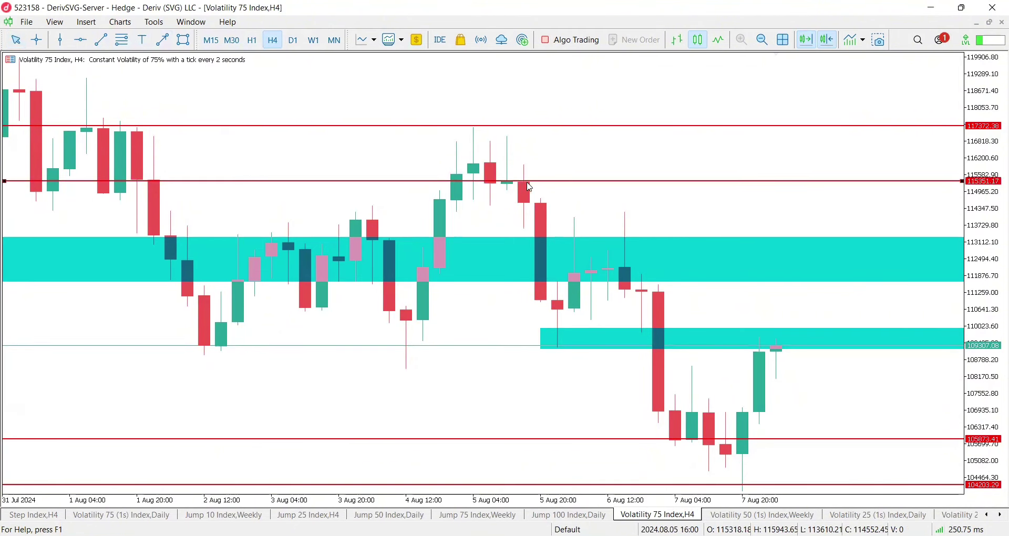
left_click_drag(530, 186, 530, 189)
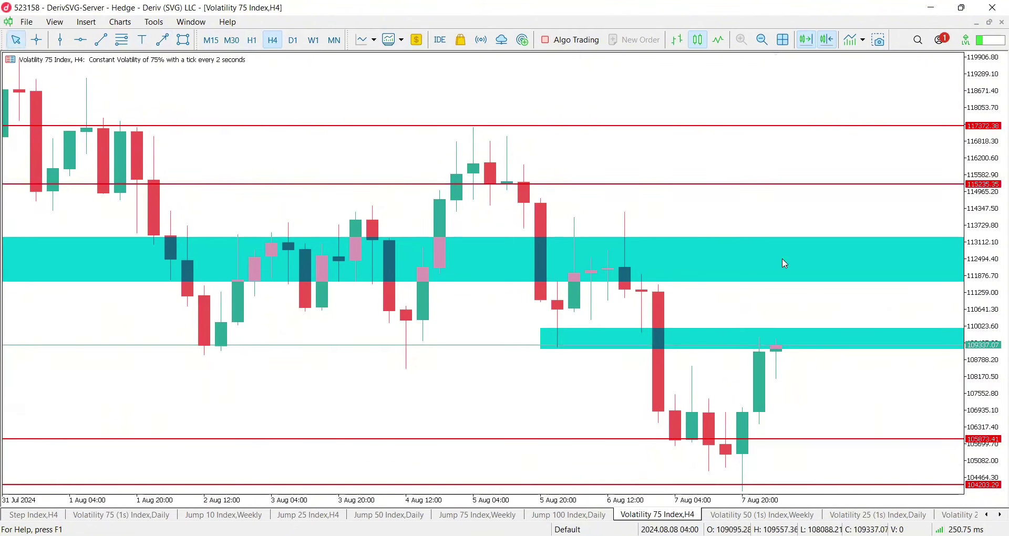
Step: Show hourly candles zoomed out back to 23 Jul
left_click(252, 41)
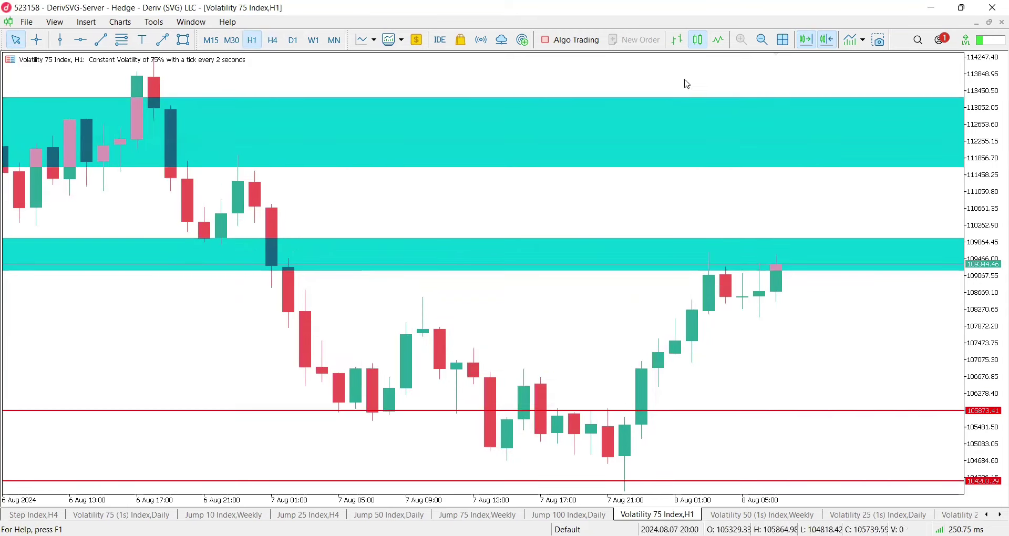
left_click(762, 41)
left_click(762, 41)
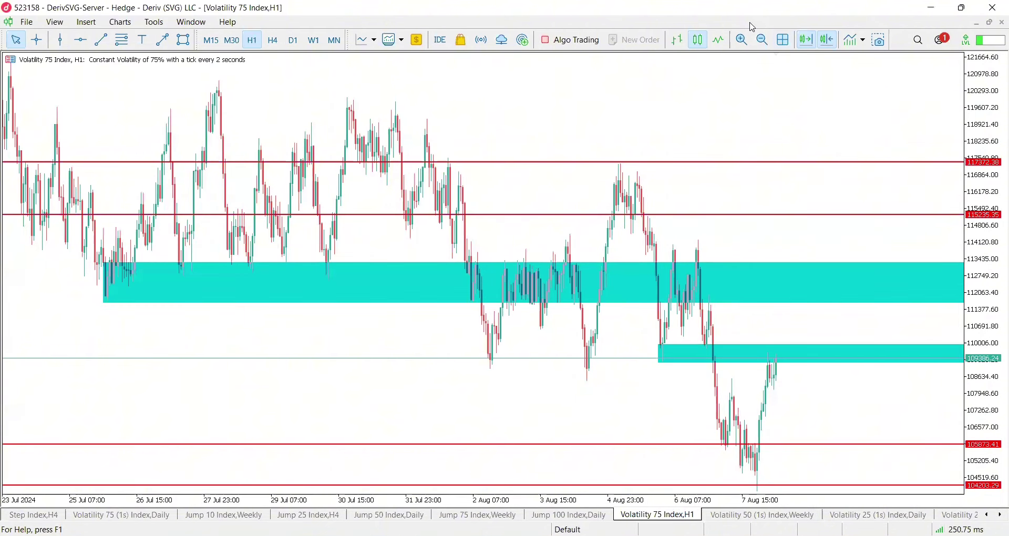
mouse_move(789, 348)
left_mouse_down()
mouse_move(847, 451)
mouse_move(860, 433)
left_mouse_up()
mouse_move(789, 353)
left_mouse_down()
mouse_move(817, 289)
mouse_move(833, 281)
mouse_move(933, 441)
mouse_move(931, 416)
left_mouse_up()
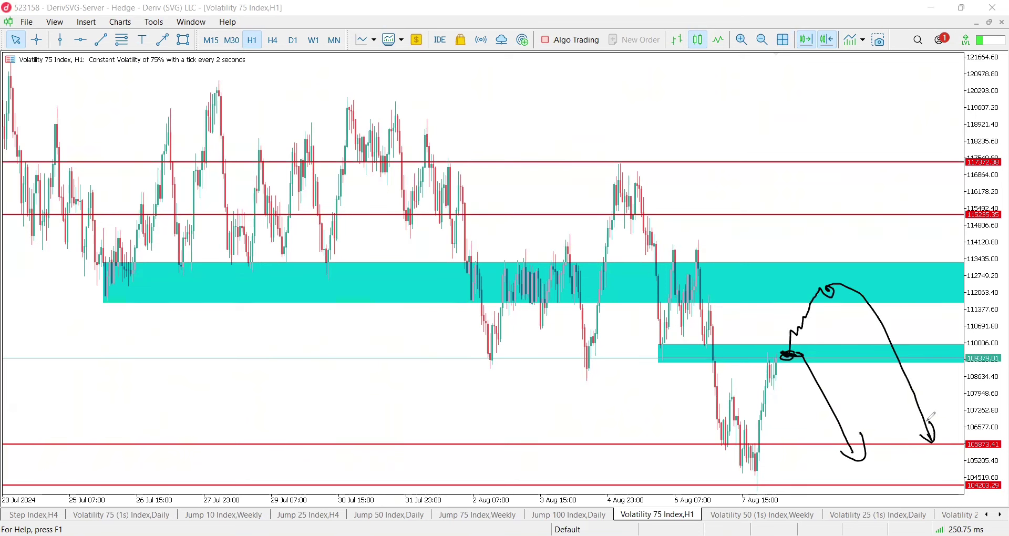
left_click_drag(785, 376, 838, 235)
mouse_move(861, 179)
left_mouse_down()
mouse_move(847, 200)
mouse_move(864, 193)
mouse_move(846, 194)
left_mouse_up()
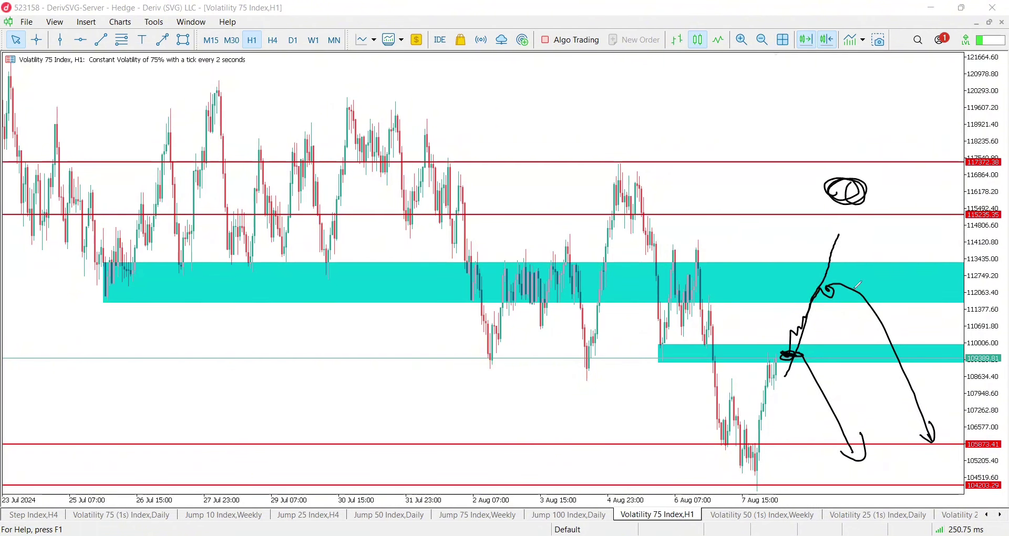
left_click_drag(715, 274, 886, 276)
left_click_drag(752, 303, 932, 304)
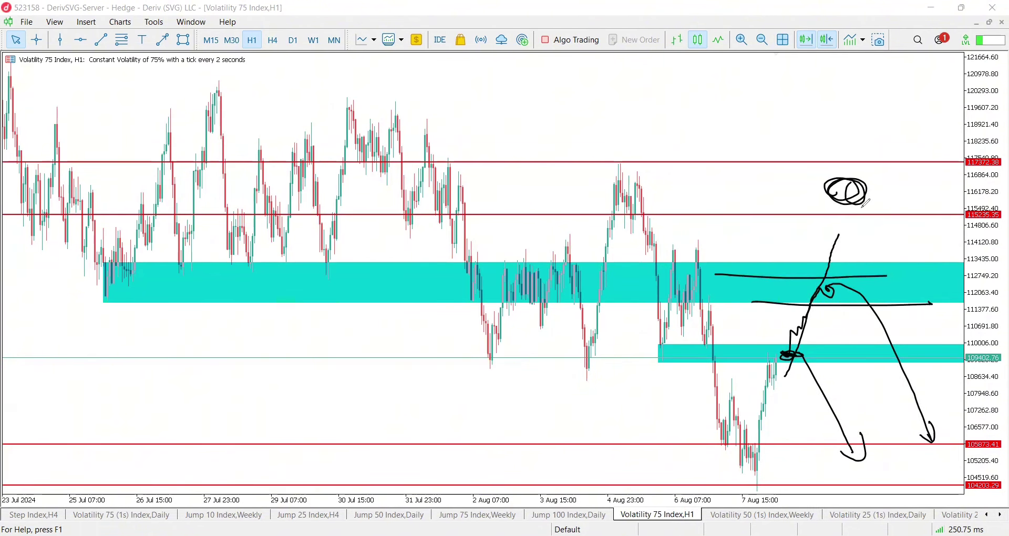
left_click_drag(860, 201, 918, 292)
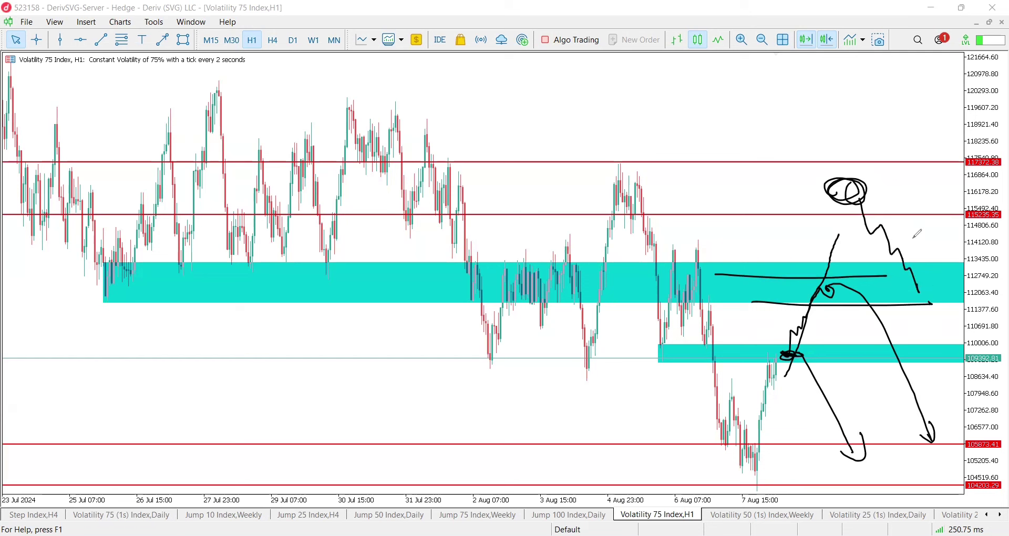
left_click_drag(912, 217, 916, 234)
mouse_move(868, 169)
left_mouse_down()
mouse_move(951, 210)
mouse_move(946, 203)
left_mouse_up()
mouse_move(929, 287)
left_mouse_down()
mouse_move(943, 172)
mouse_move(960, 170)
left_mouse_up()
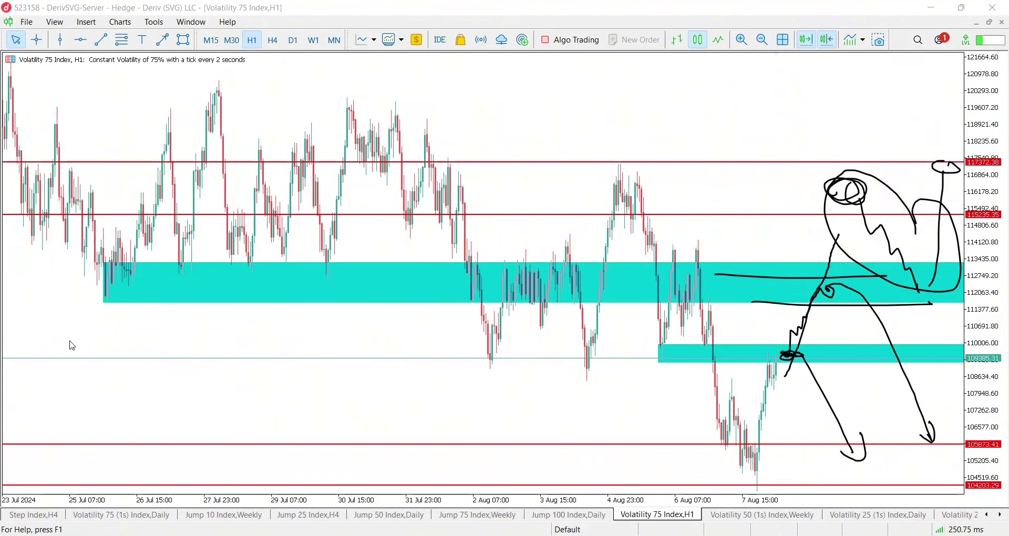
key("e")
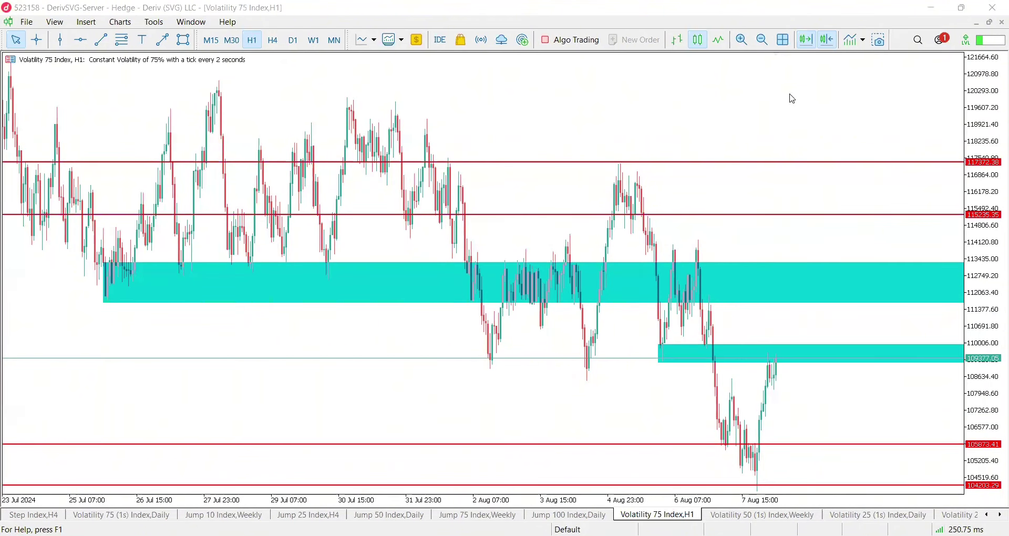
Step: Switch the Volatility 75 Index chart to M15 candles, showing price near the lower cyan zone
left_click(211, 41)
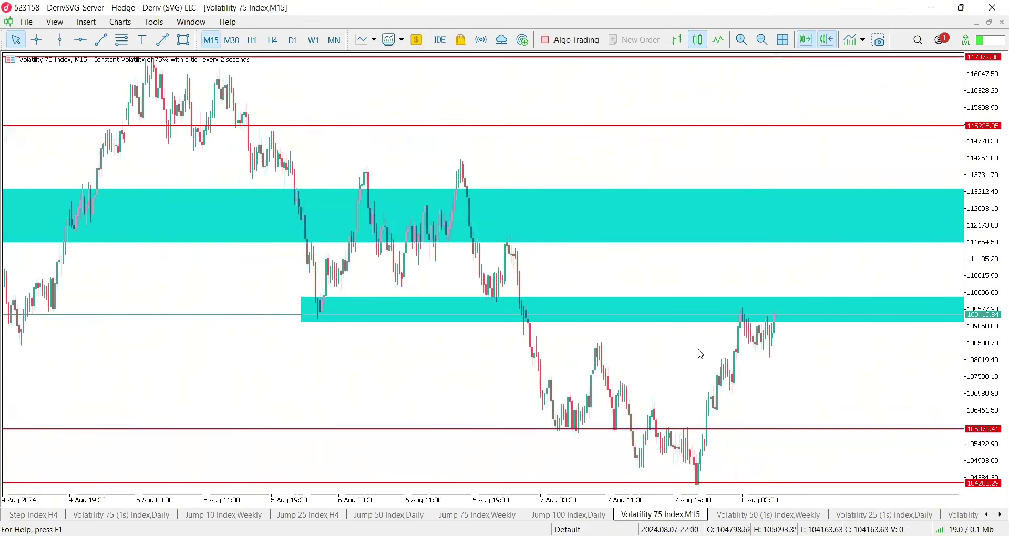